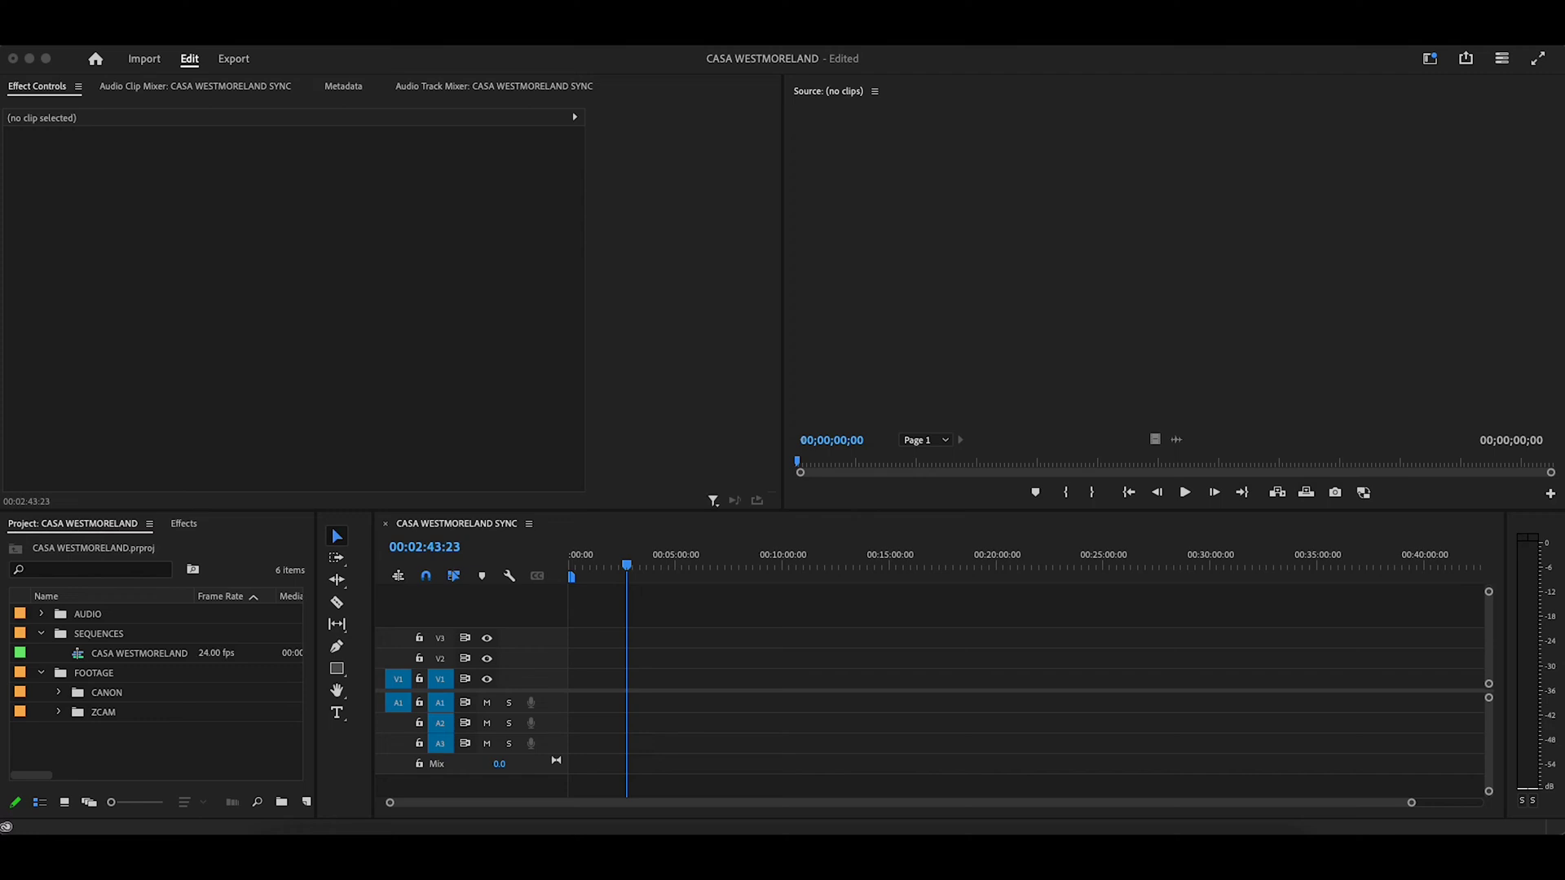
Step: Examine the contents of the AUDIO, SEQUENCES, CANON and ZCAM bins, including their clips and frame rates
click(40, 614)
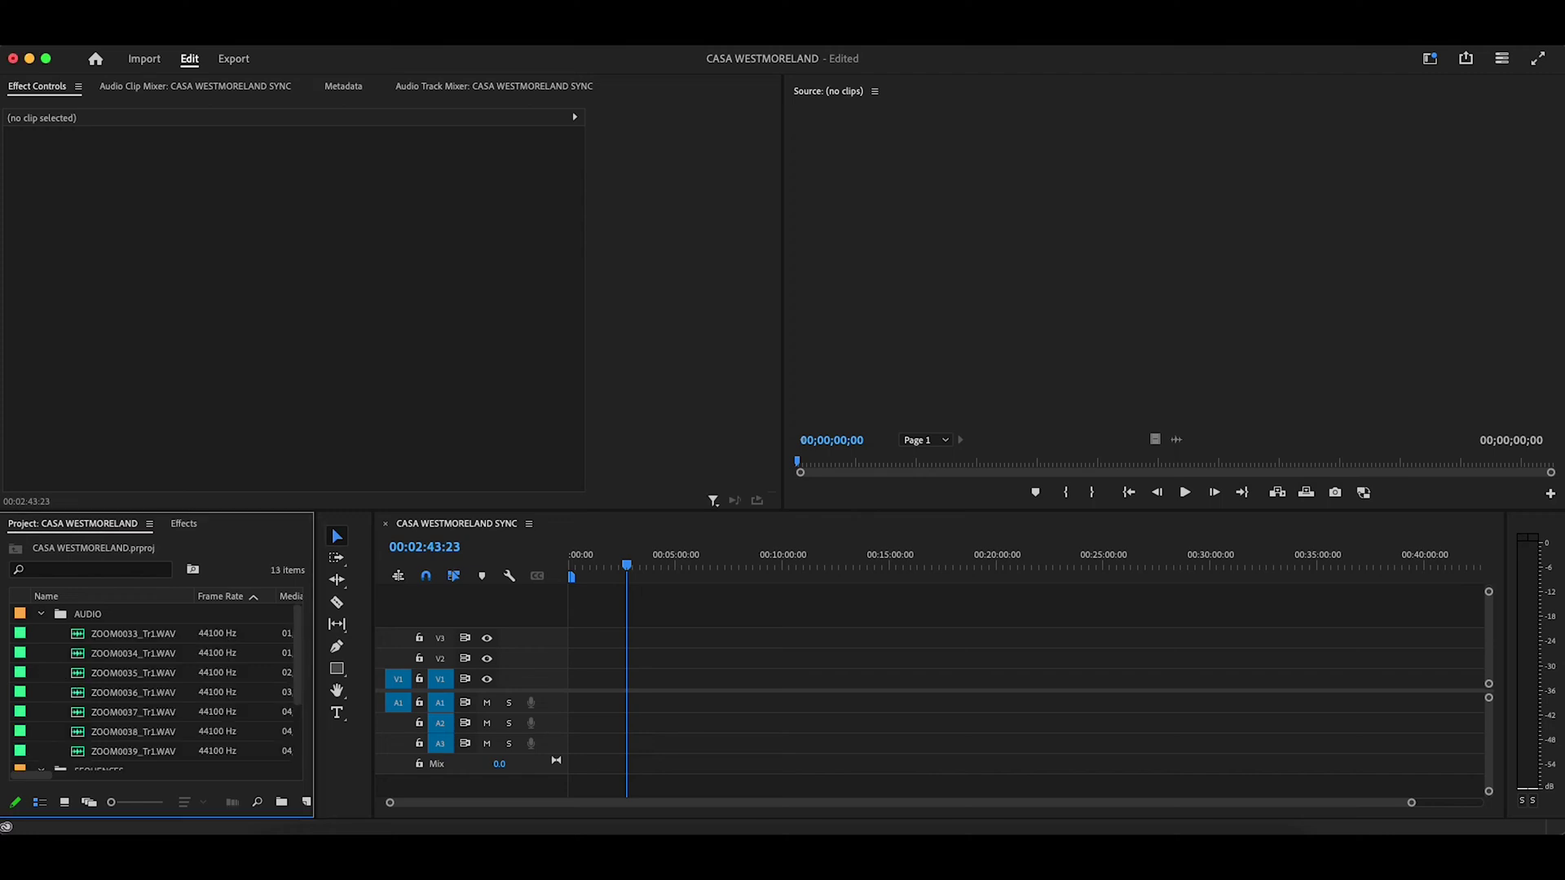
click(41, 614)
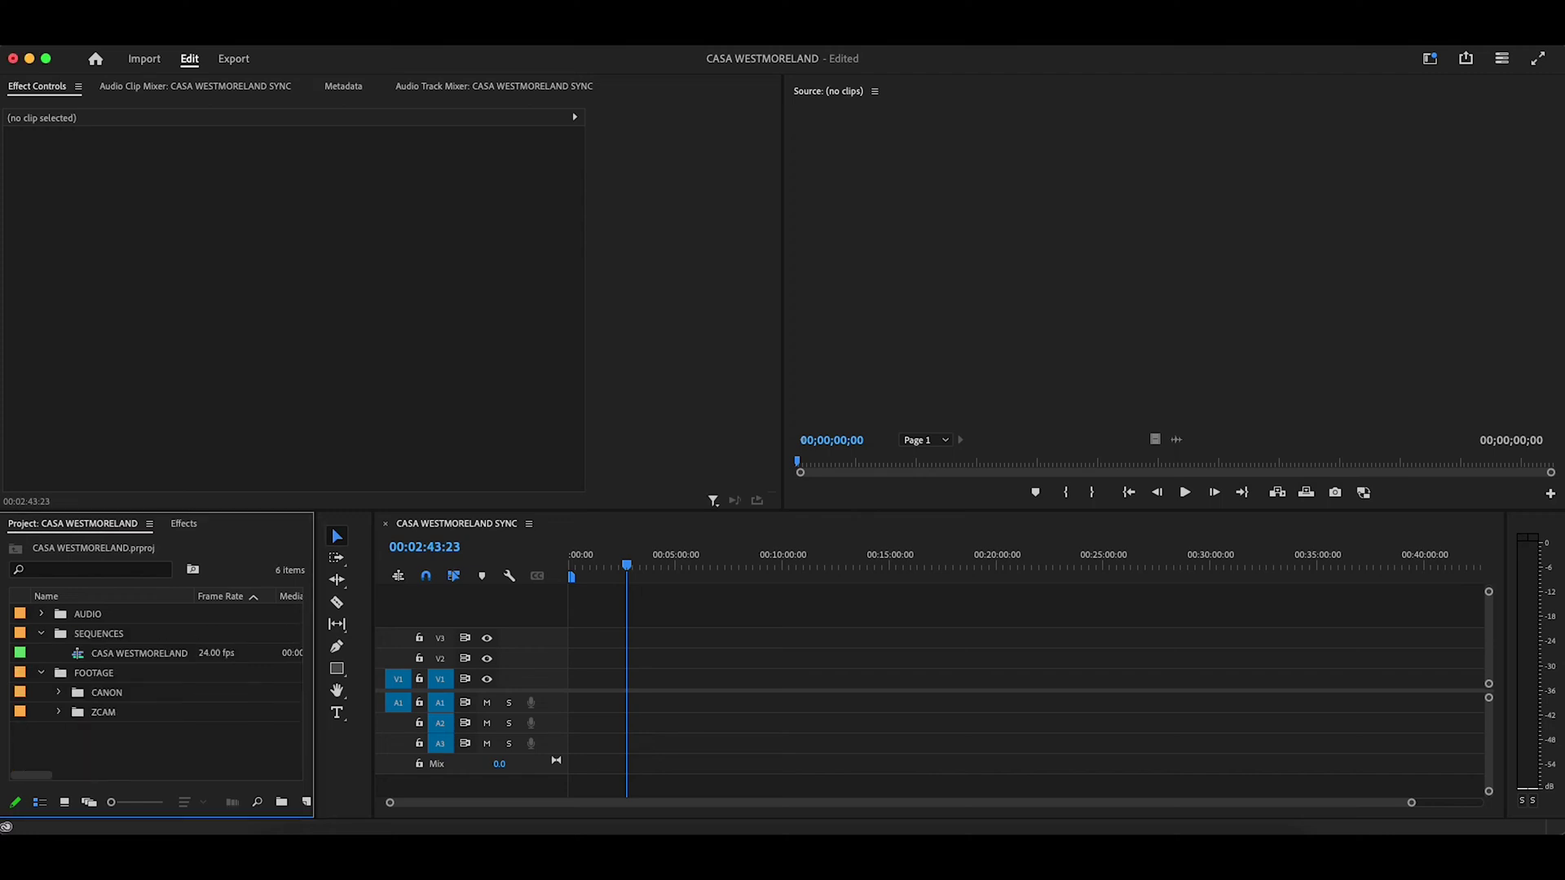
click(138, 653)
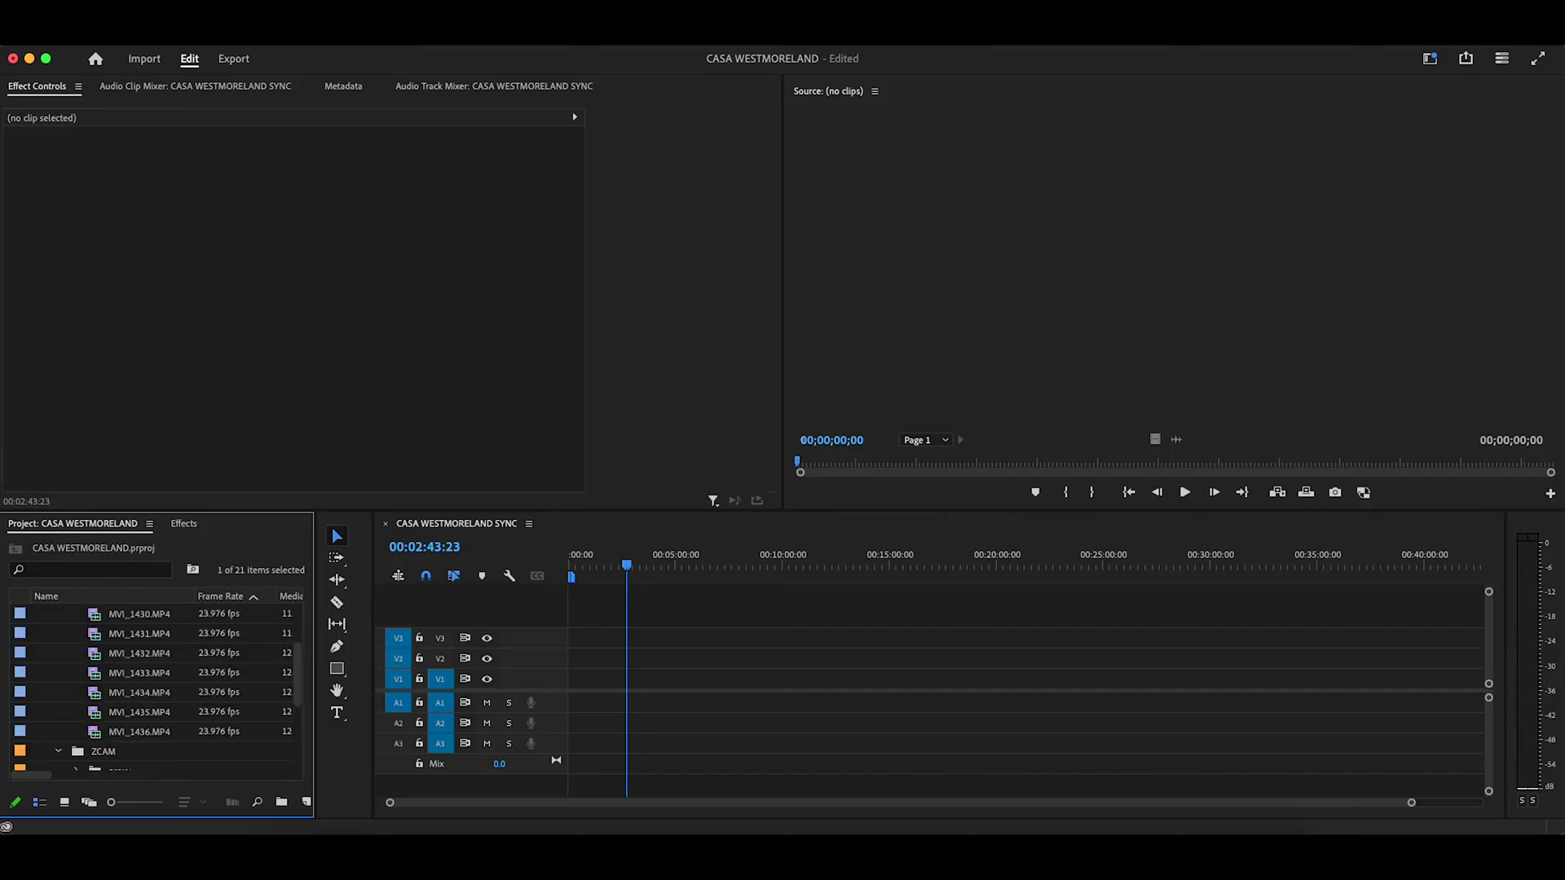
scroll(155, 687, down, 4)
scroll(155, 687, up, 6)
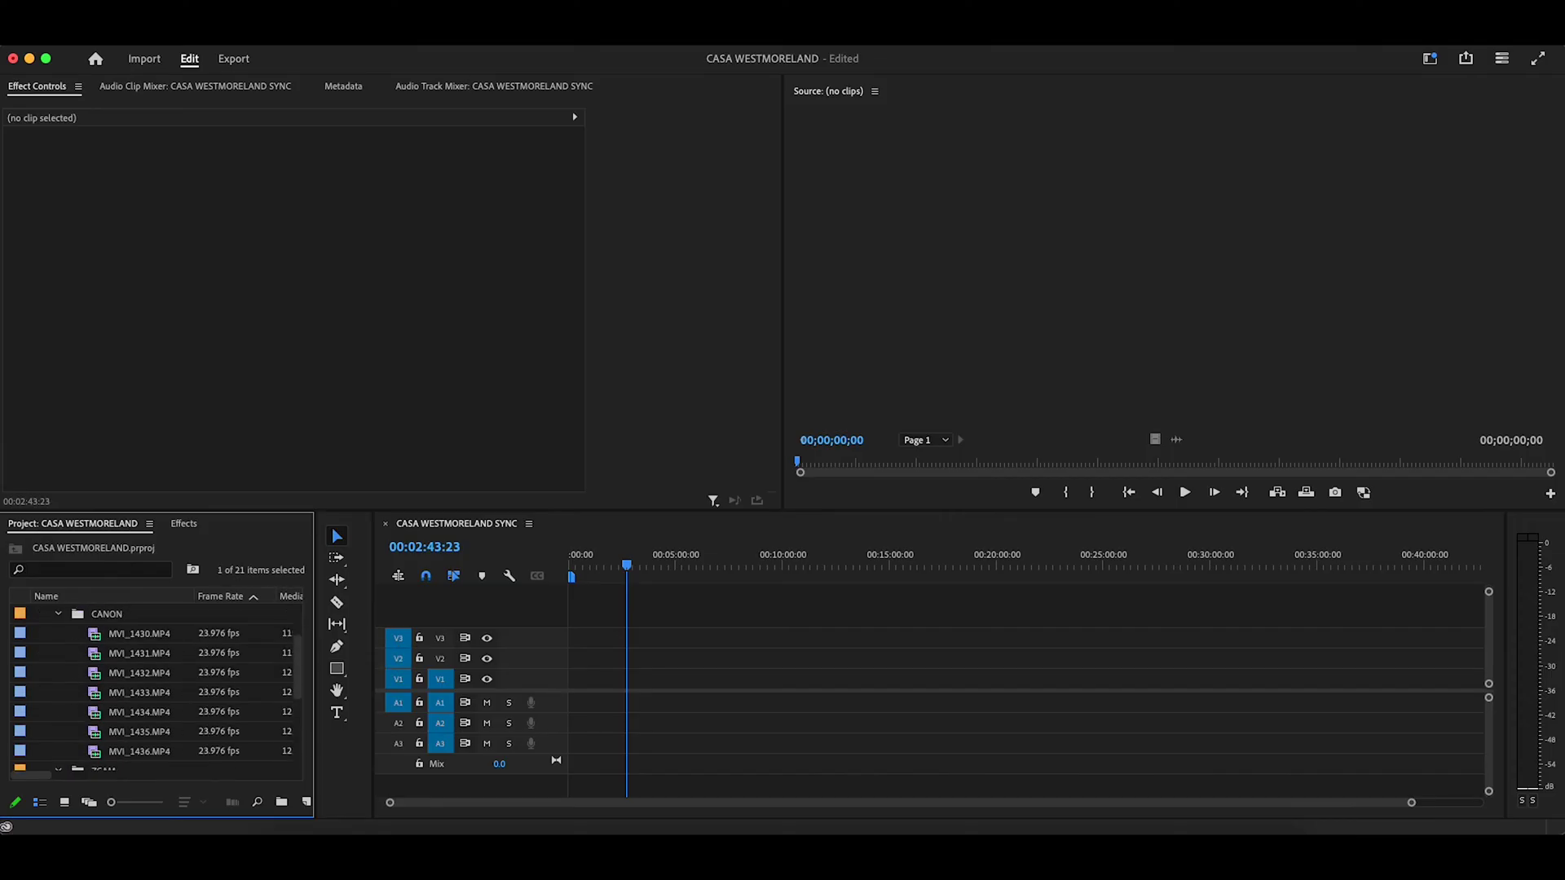
click(41, 614)
scroll(156, 686, down, 7)
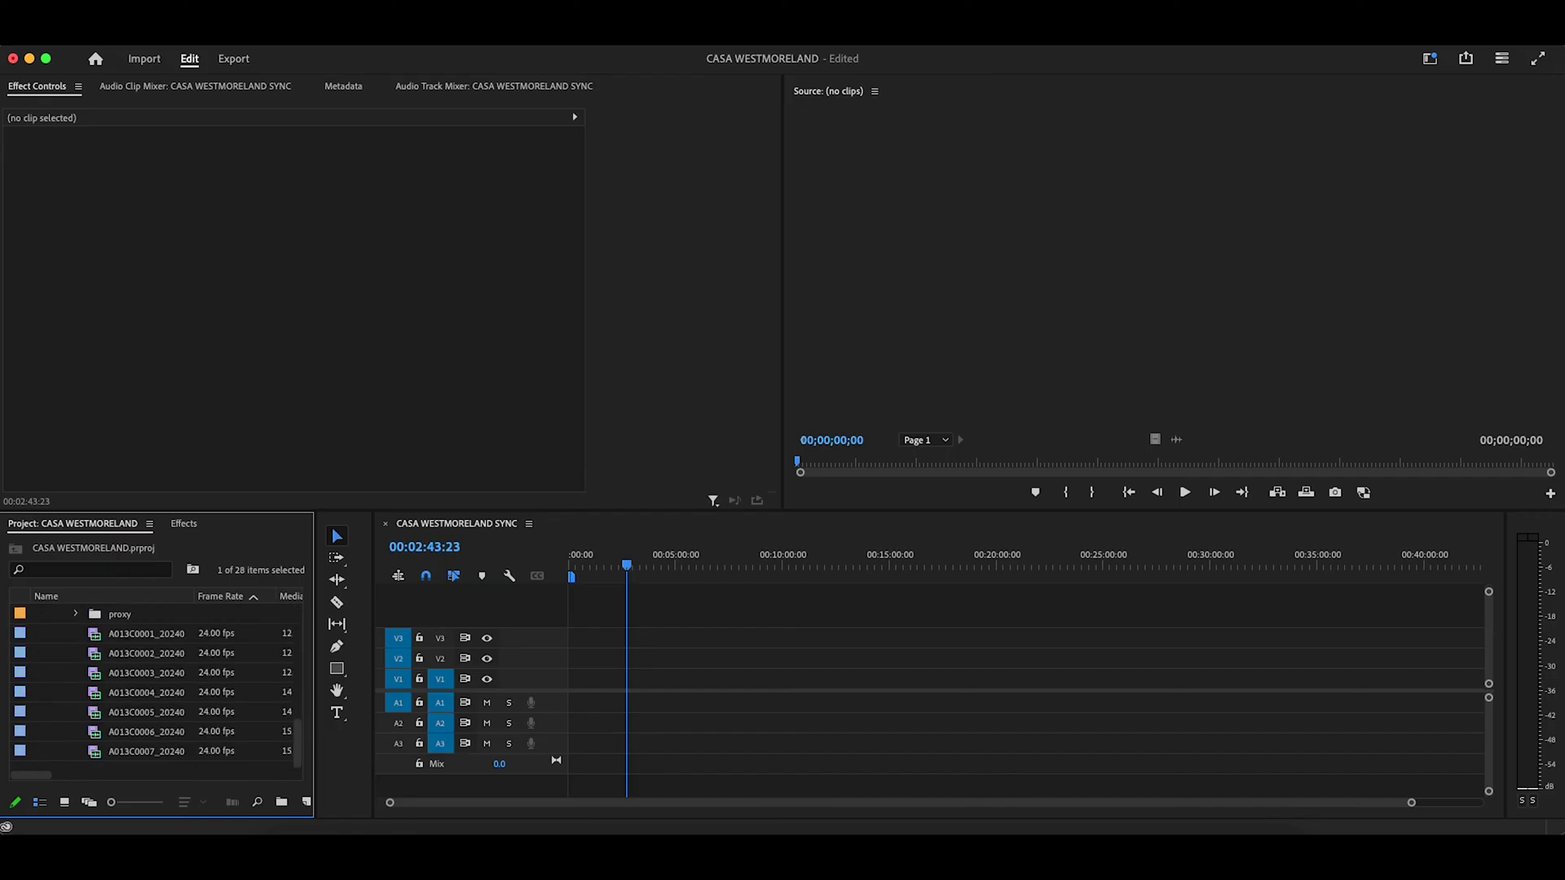
scroll(155, 693, up, 5)
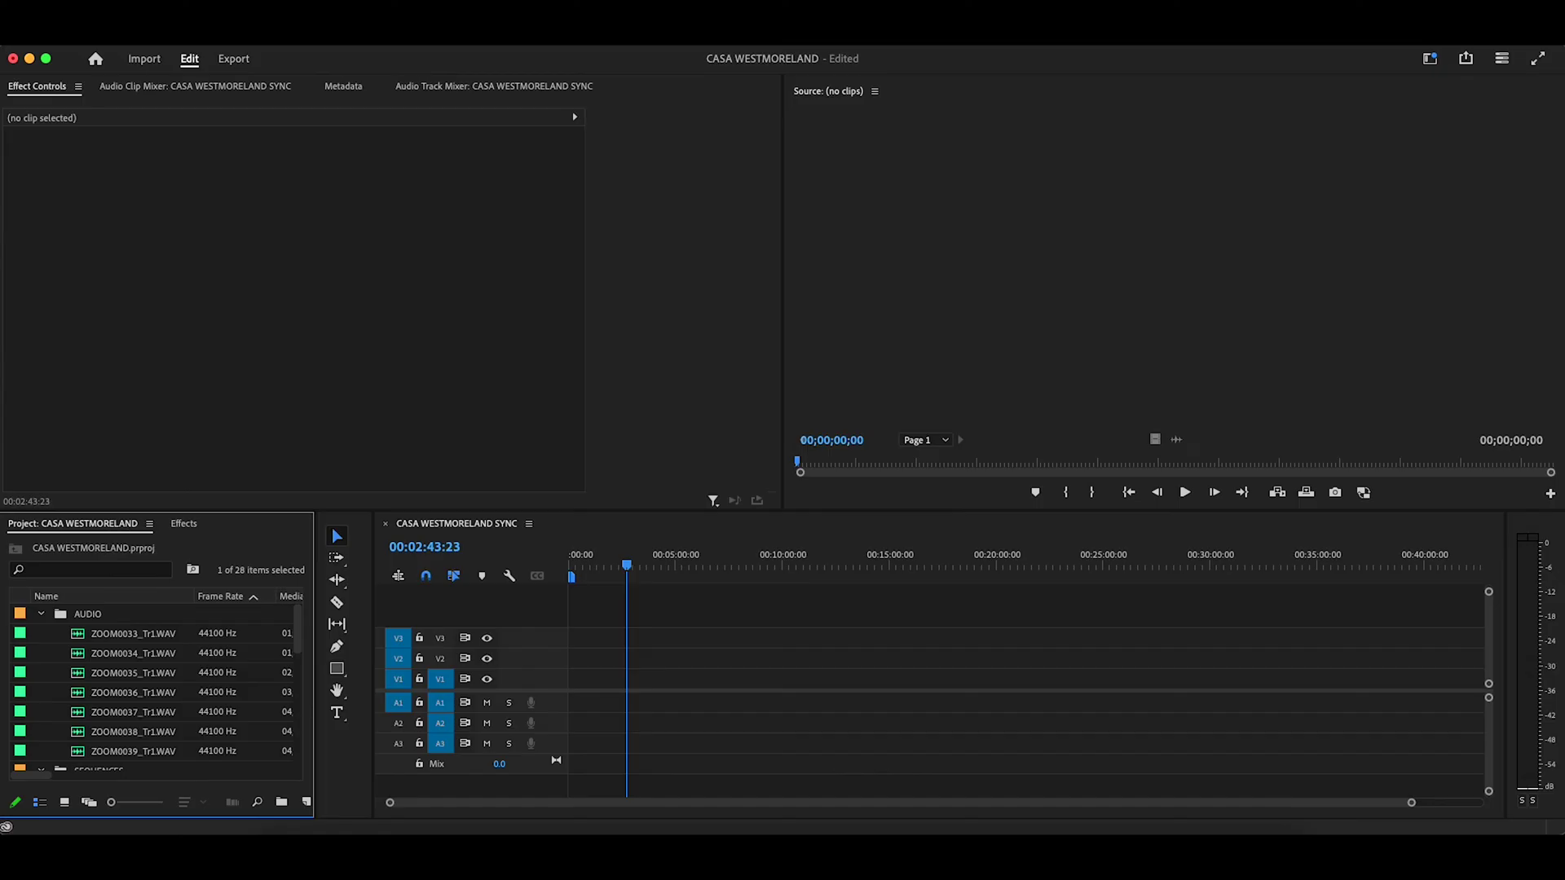
scroll(155, 693, down, 5)
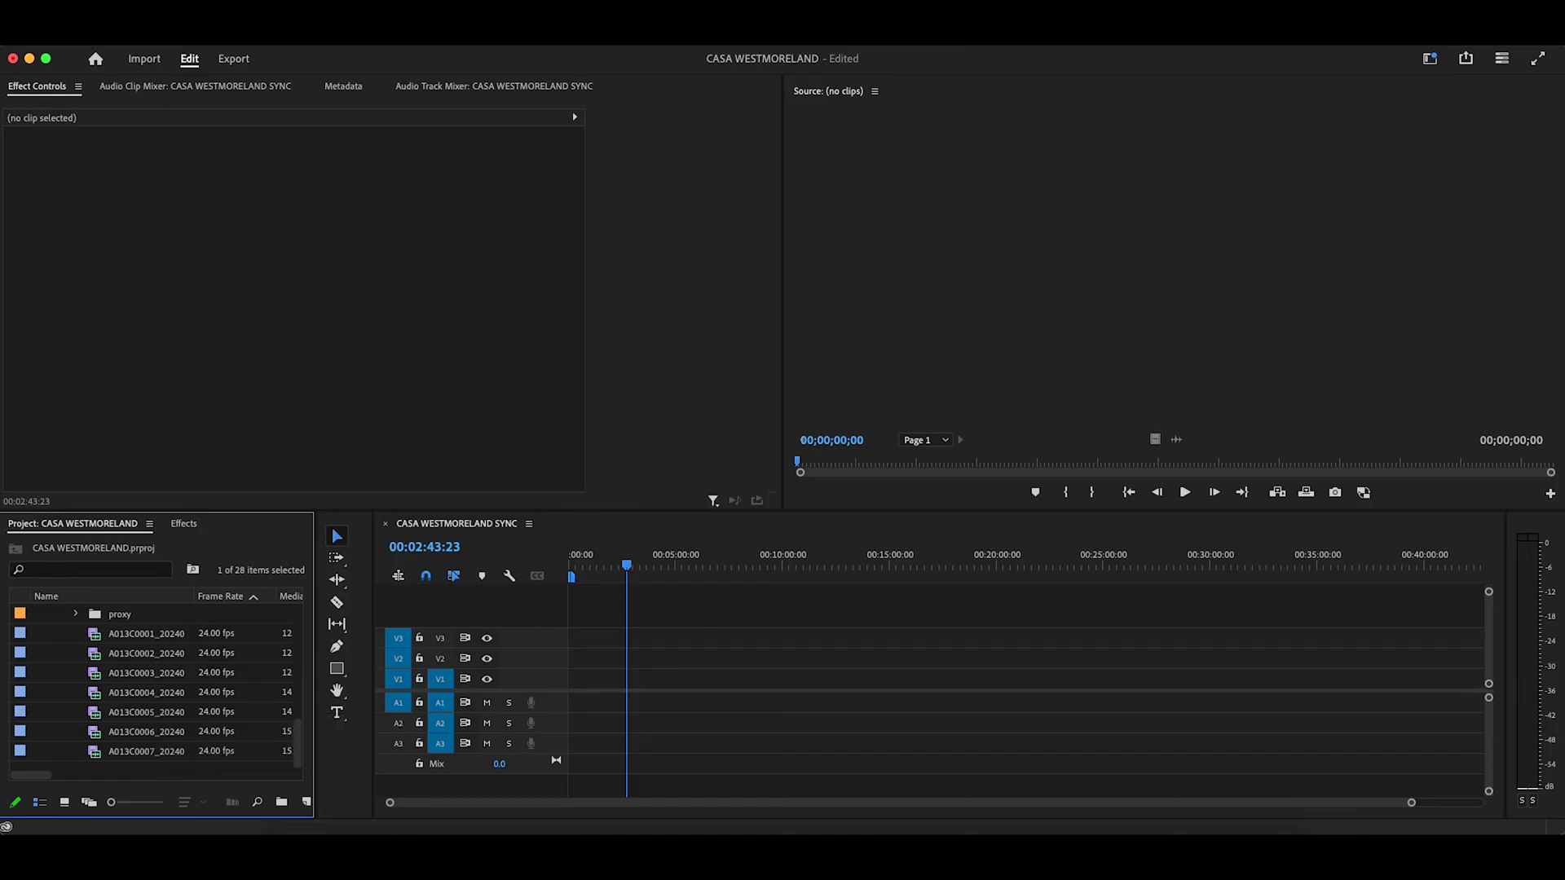
scroll(155, 684, up, 8)
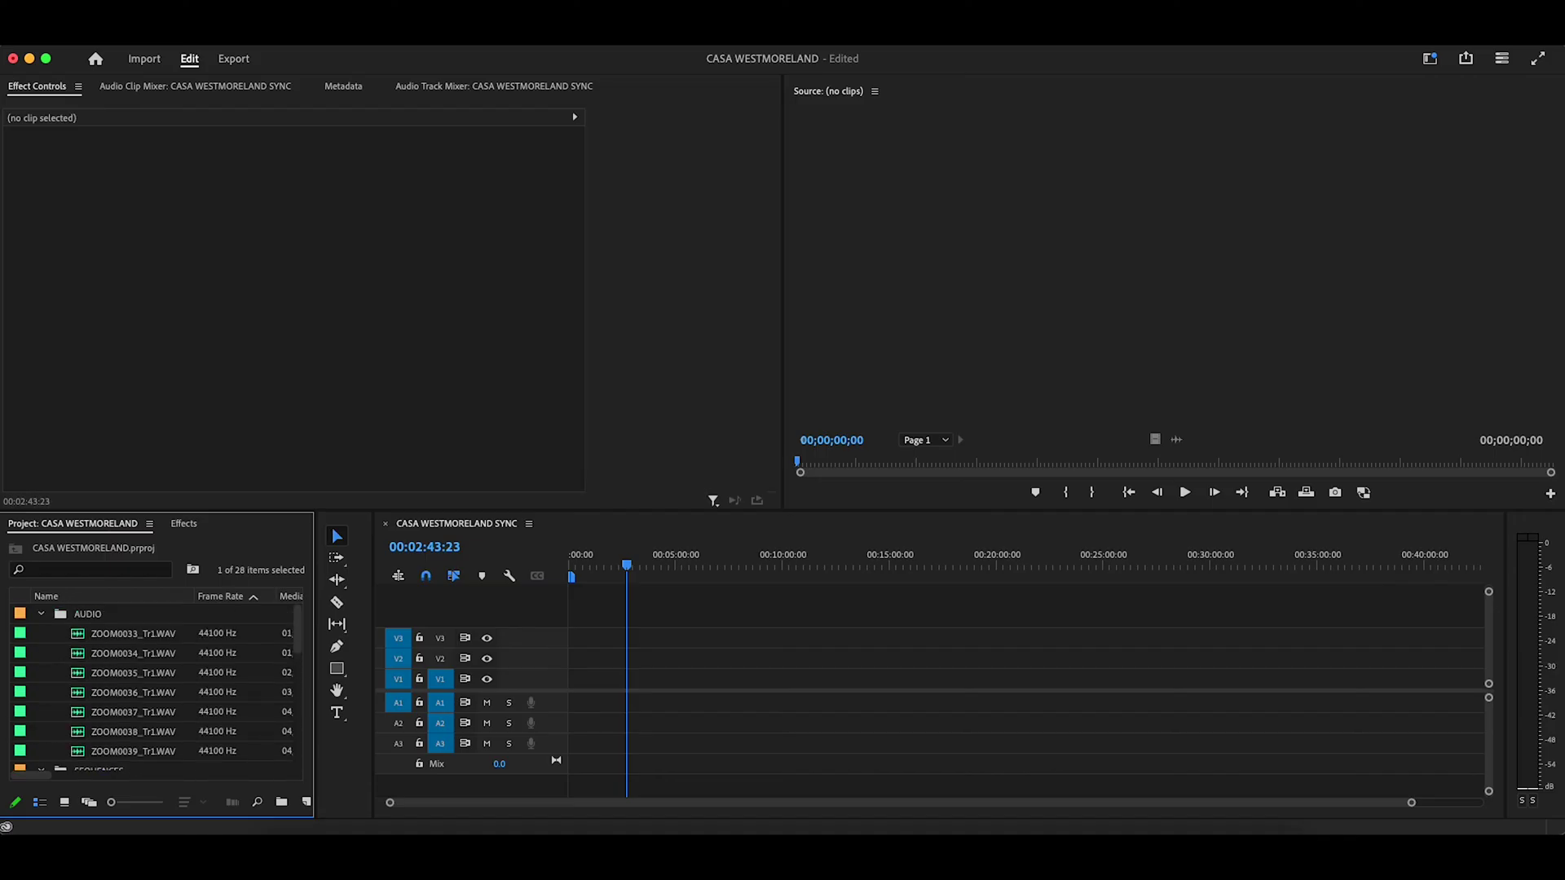
scroll(155, 684, down, 8)
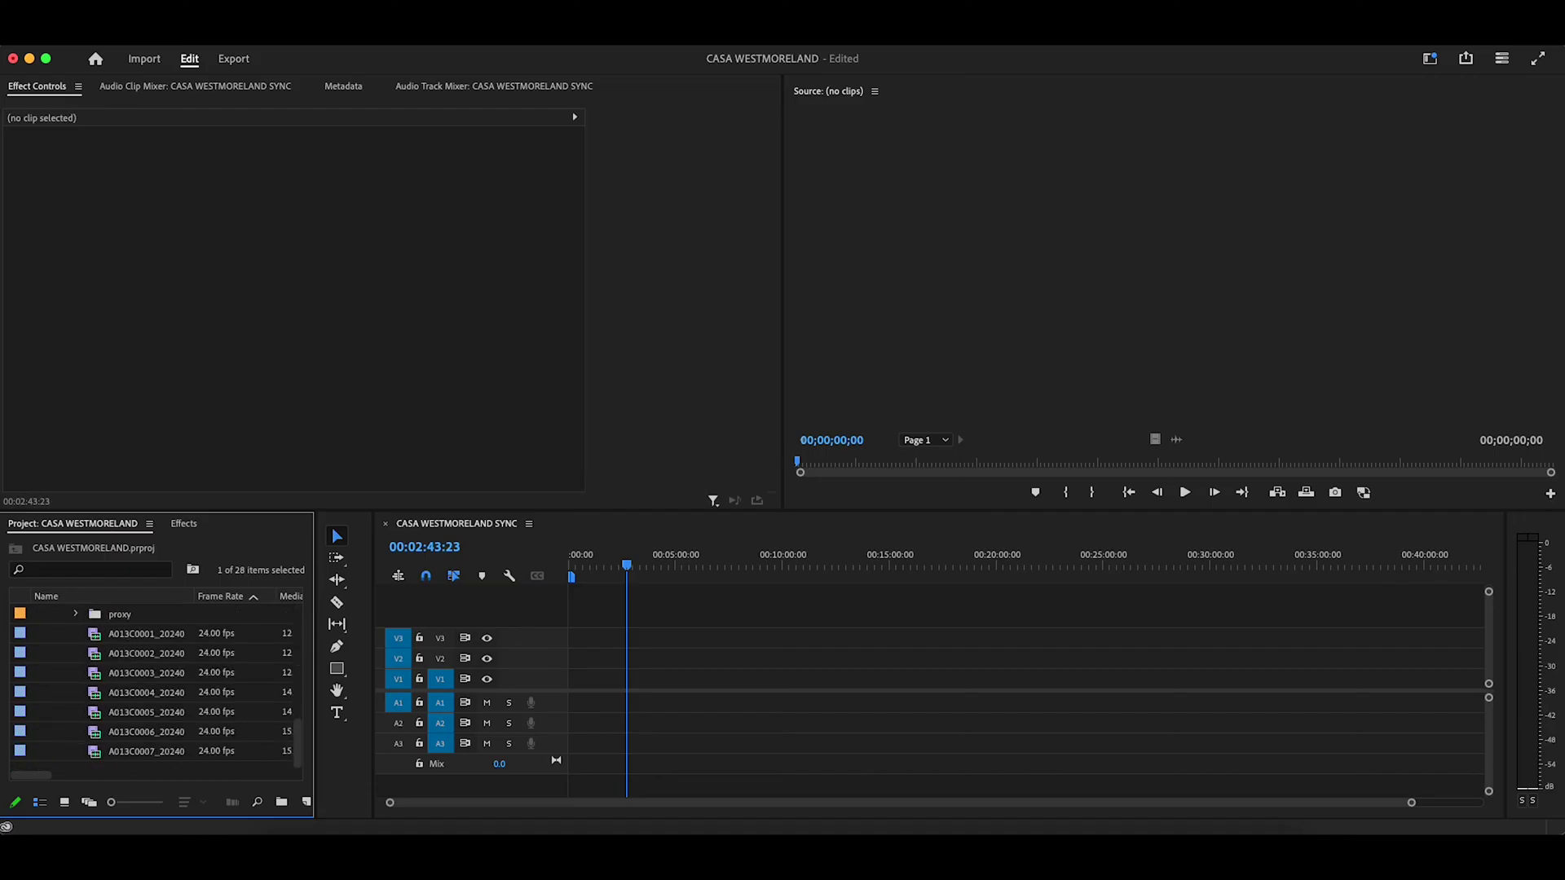
scroll(155, 685, up, 2)
Step: Stack the first ZCAM clip, A013C0001, on V1 and the Canon clip MVI_1430.MP4 on V2 at the sequence start
scroll(155, 684, down, 1)
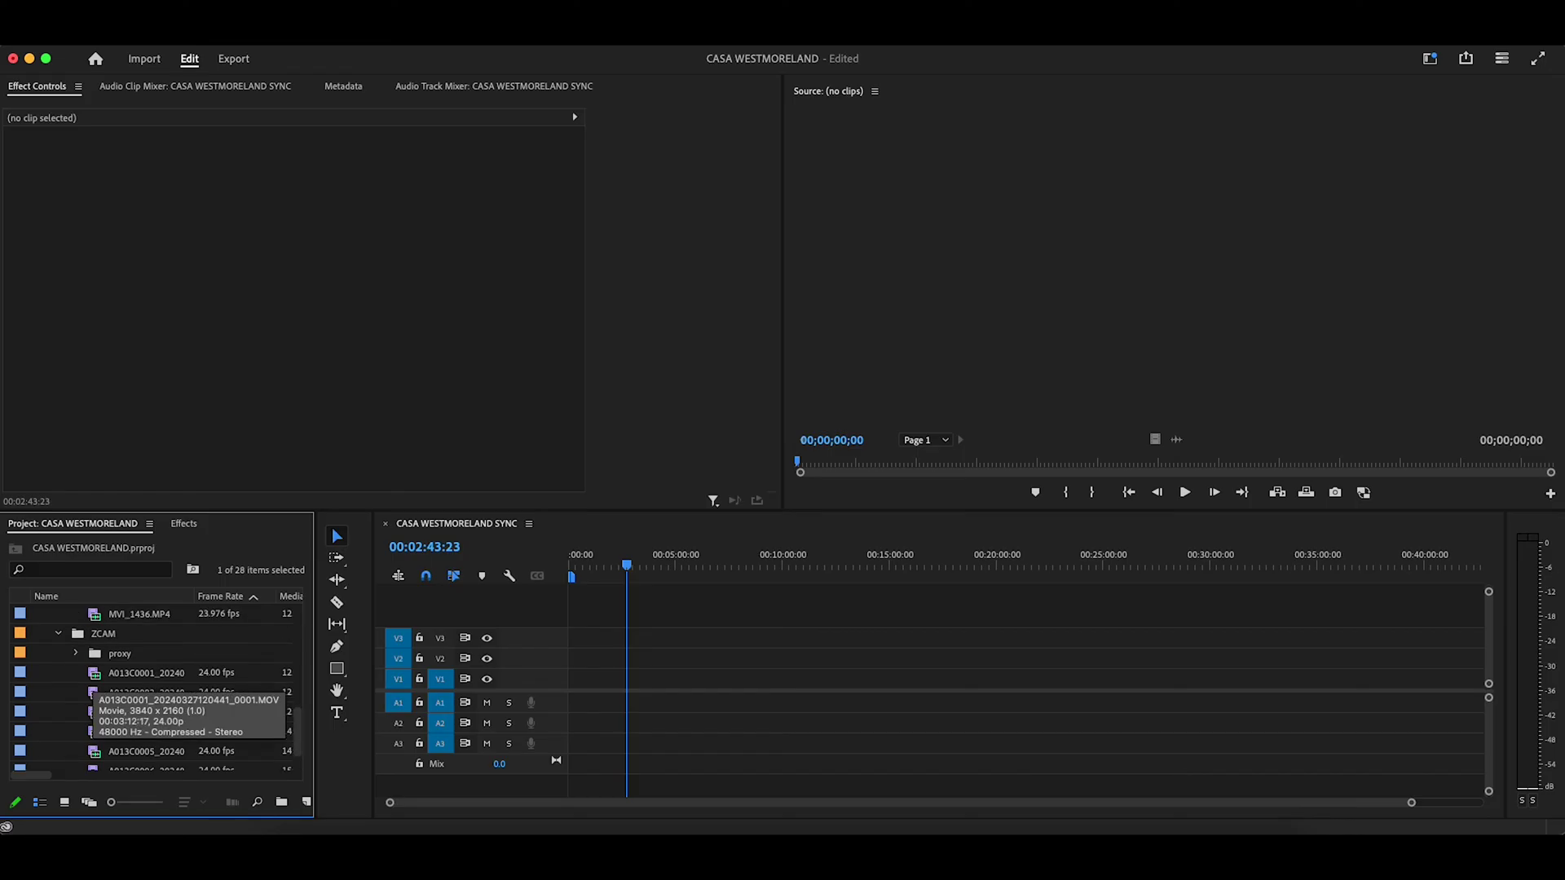
click(122, 673)
drag(122, 672, 570, 679)
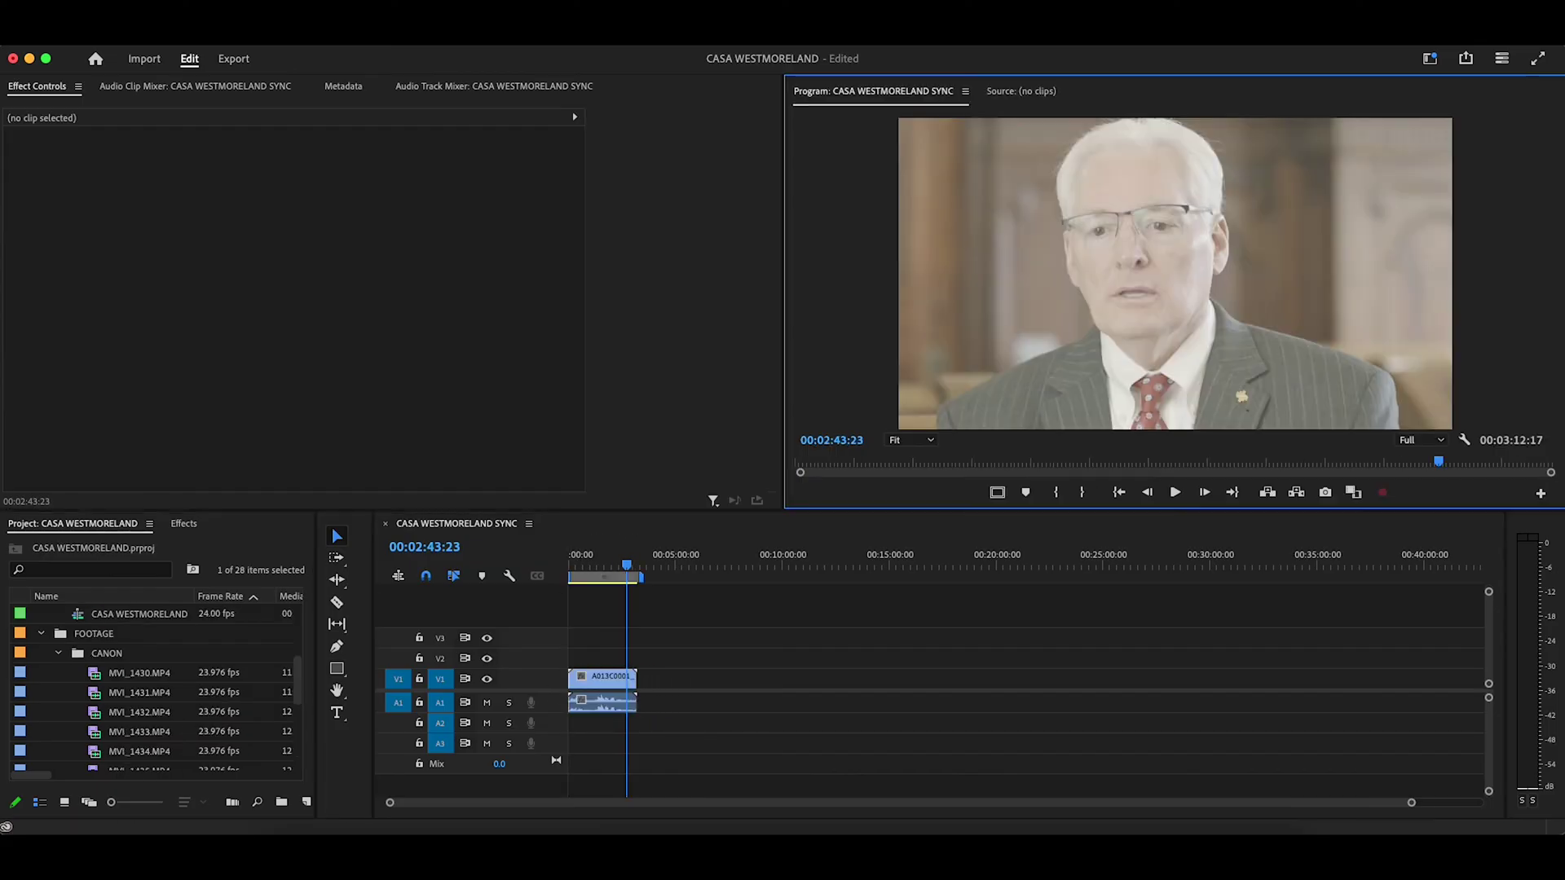
scroll(155, 684, down, 1)
click(139, 633)
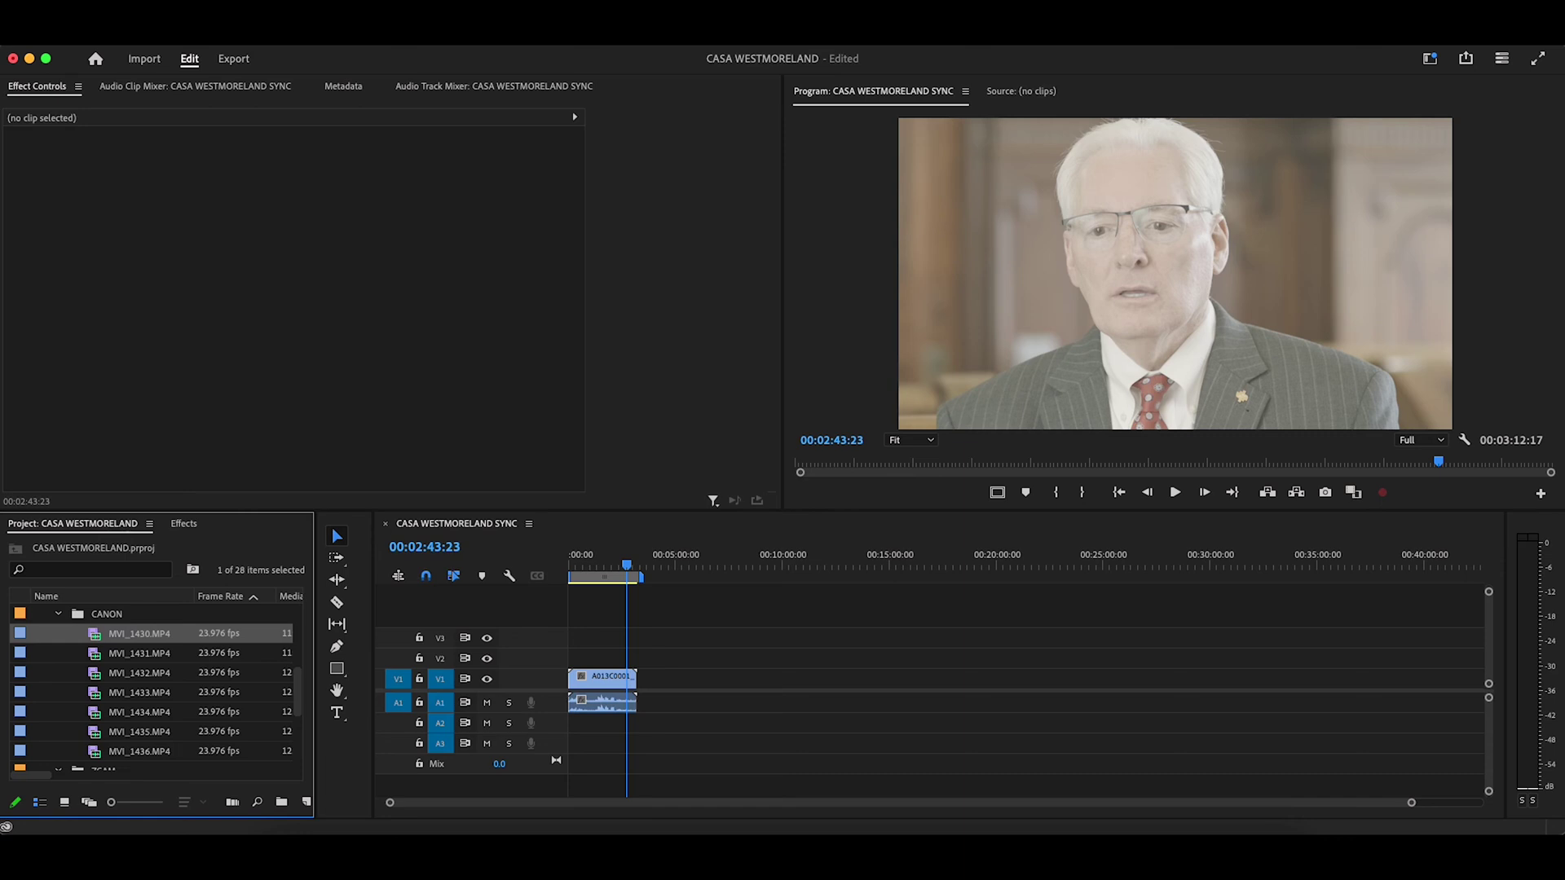
drag(139, 634, 603, 656)
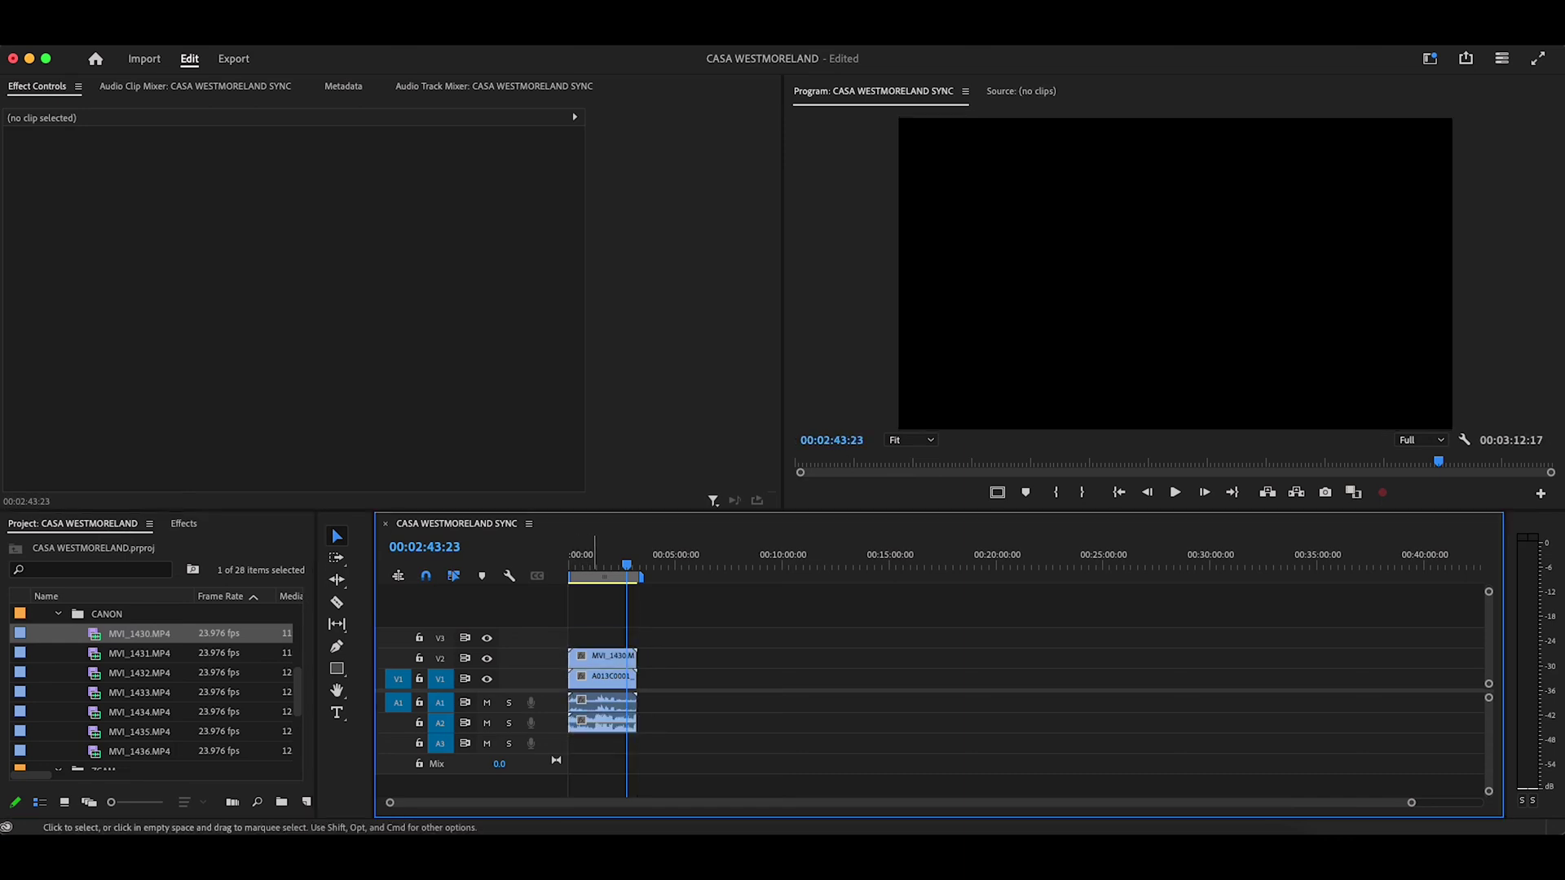
drag(609, 562, 600, 566)
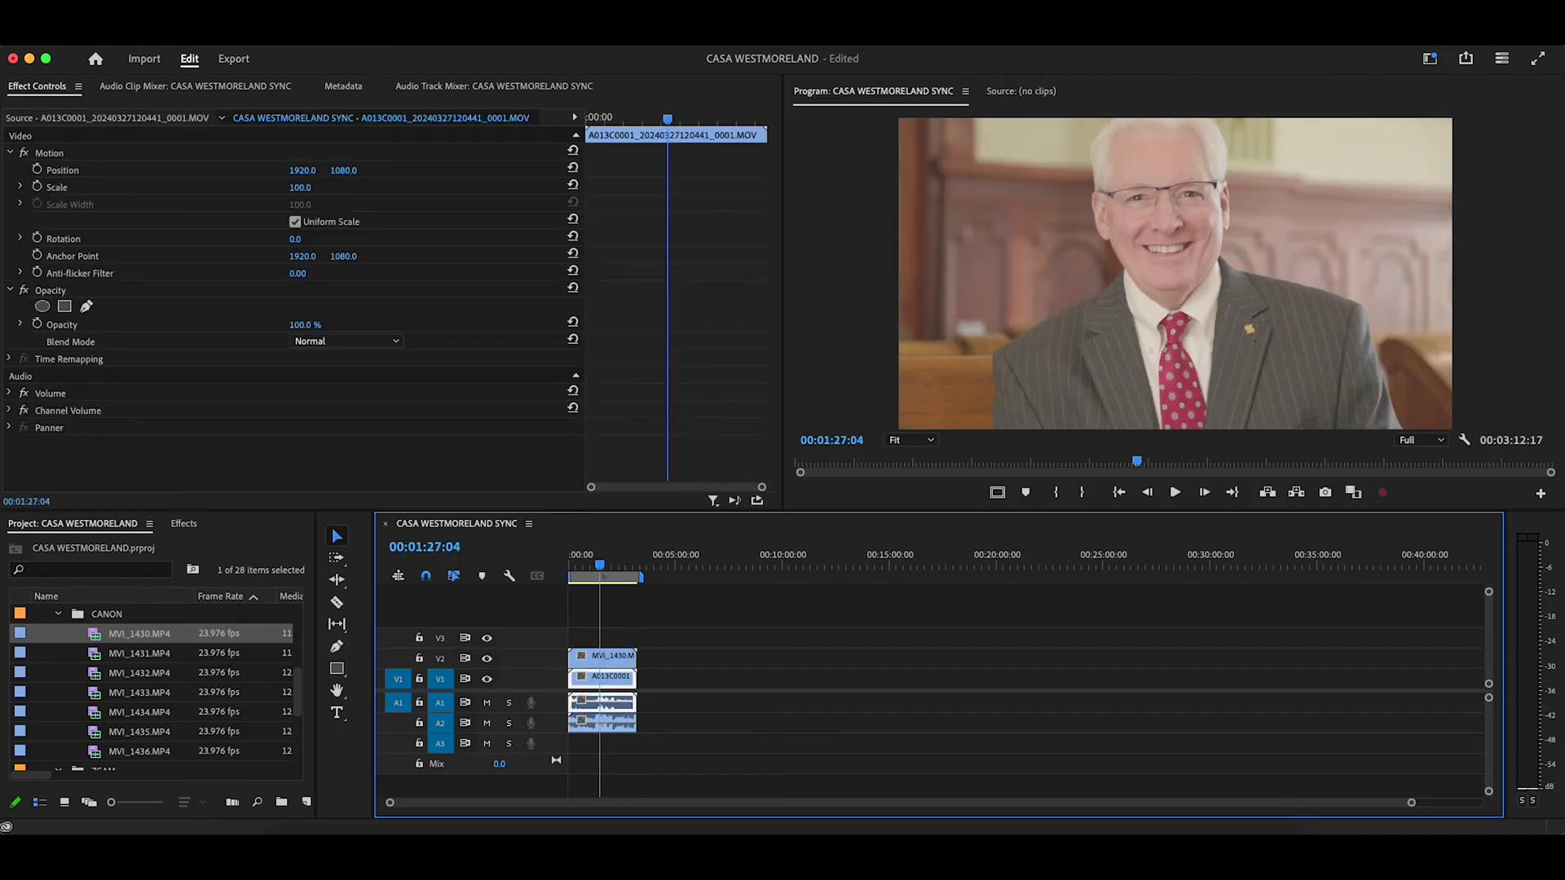
Step: Place ZOOM0033_Tr1.WAV from the AUDIO bin on track A3 at the start of the sequence
scroll(155, 685, up, 3)
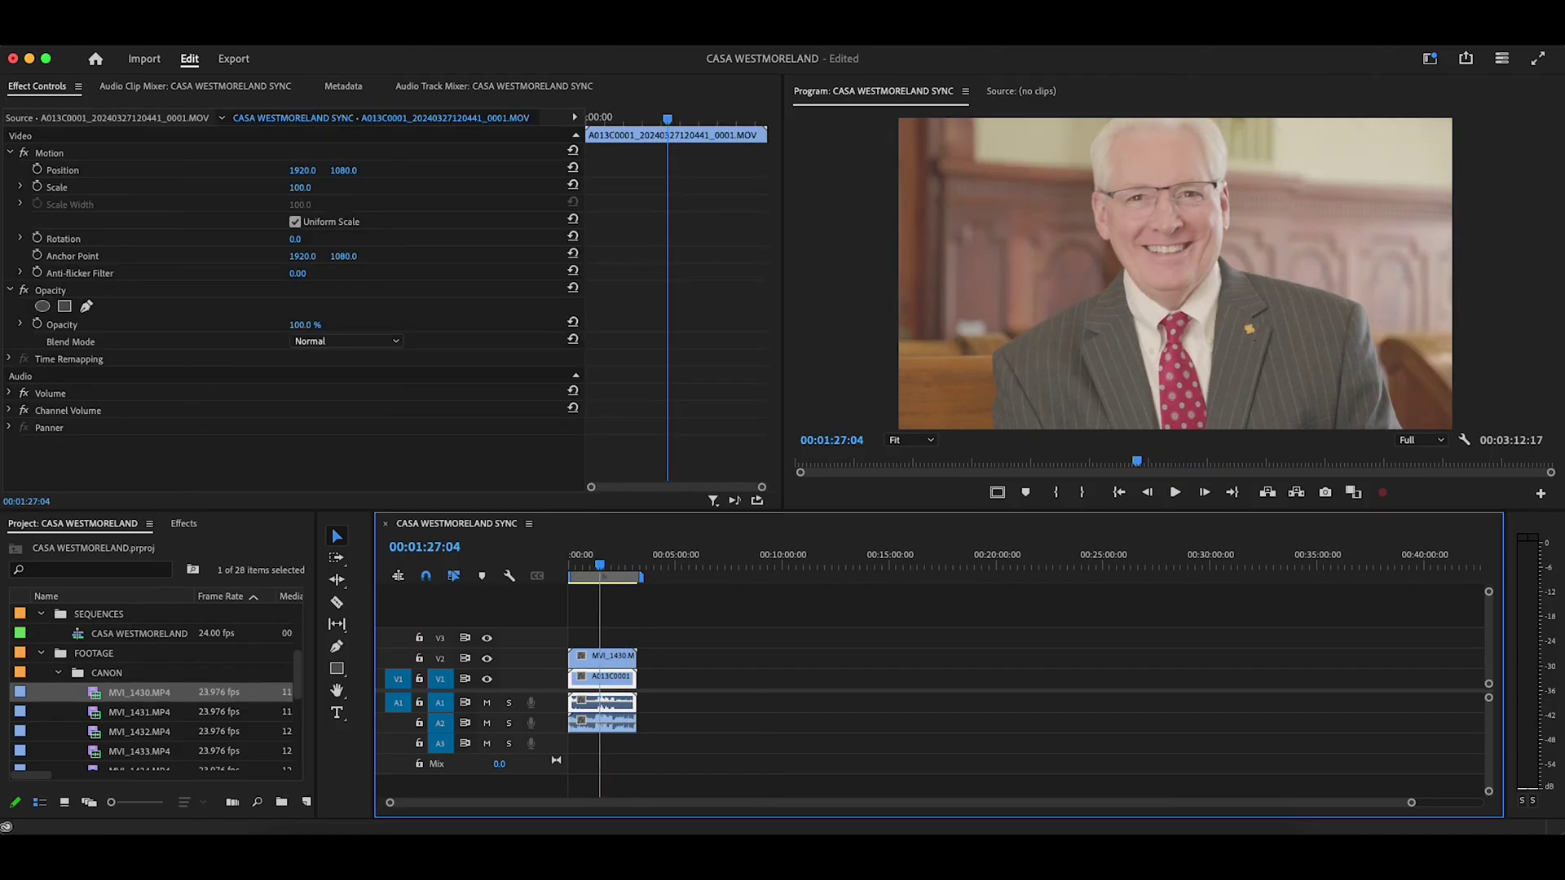
scroll(155, 684, up, 8)
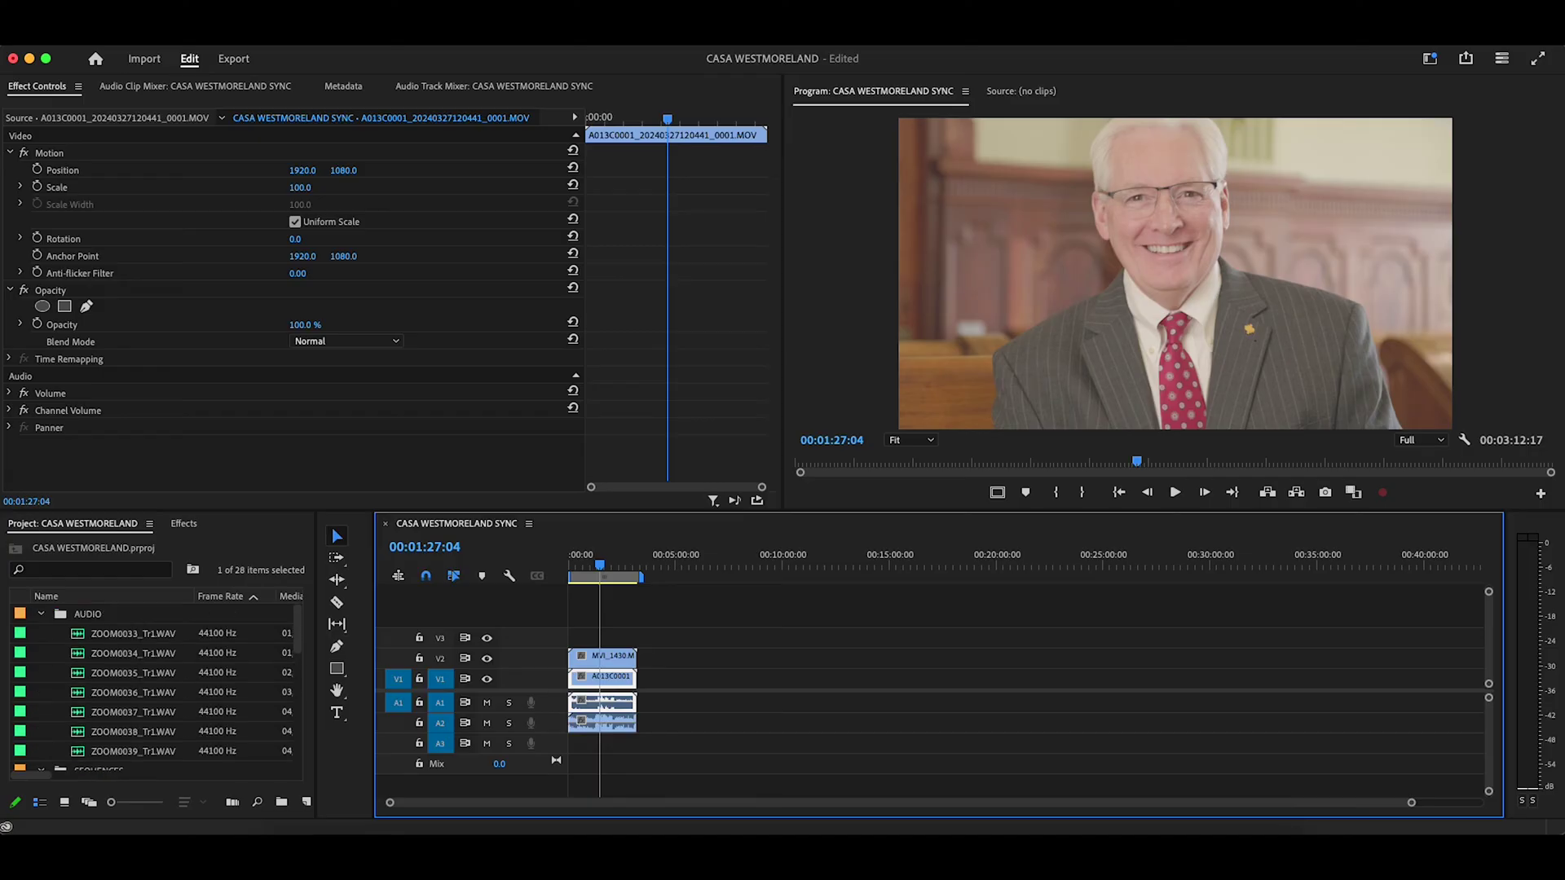
click(133, 633)
drag(130, 633, 587, 743)
key(super+a)
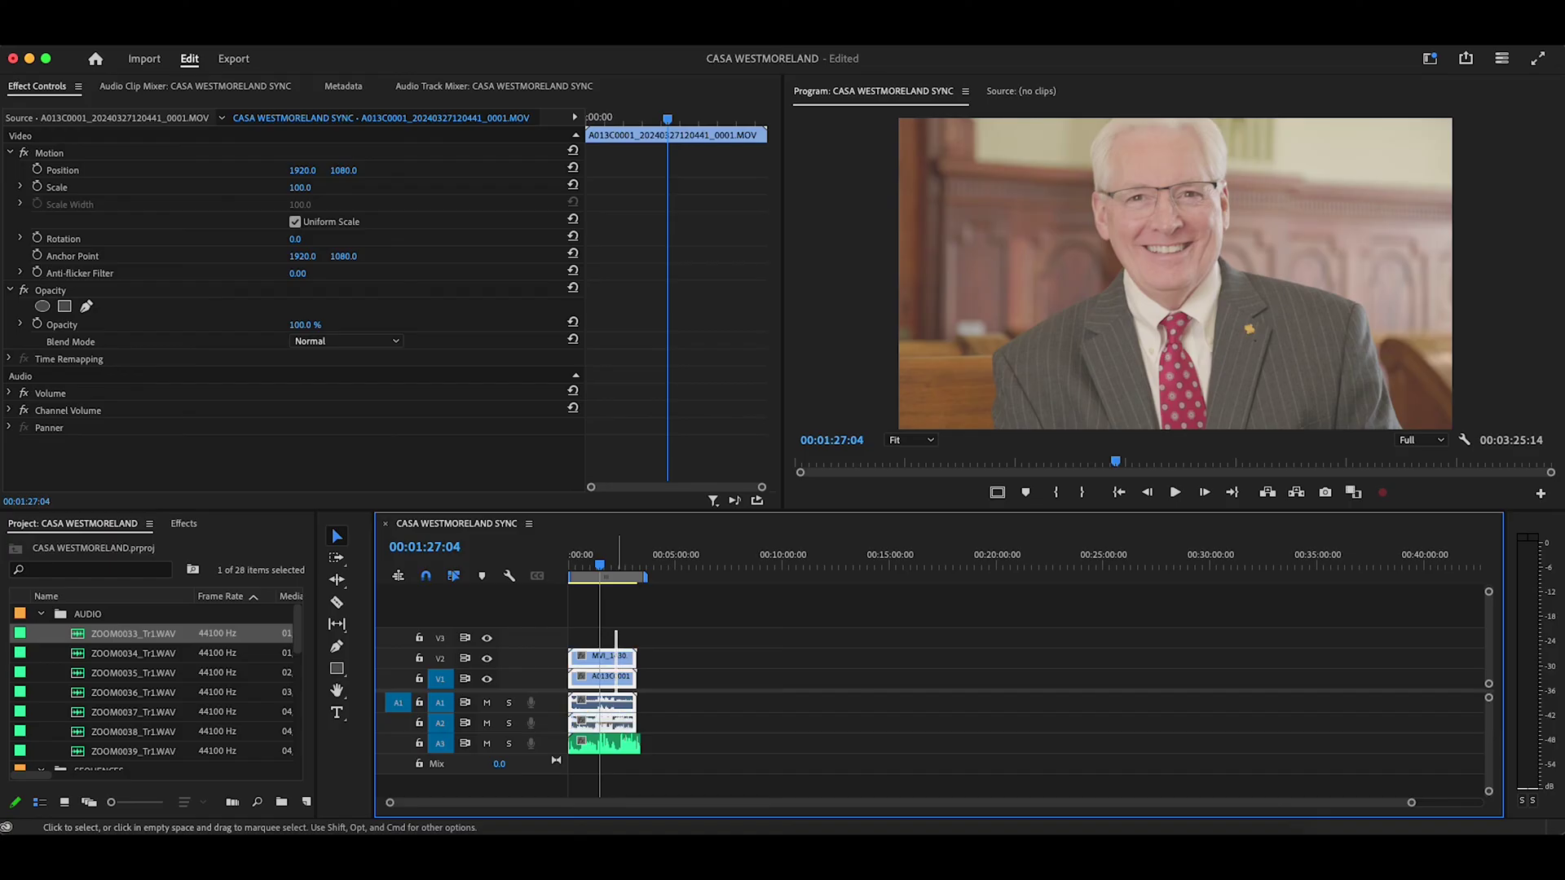
key(super+shift+a)
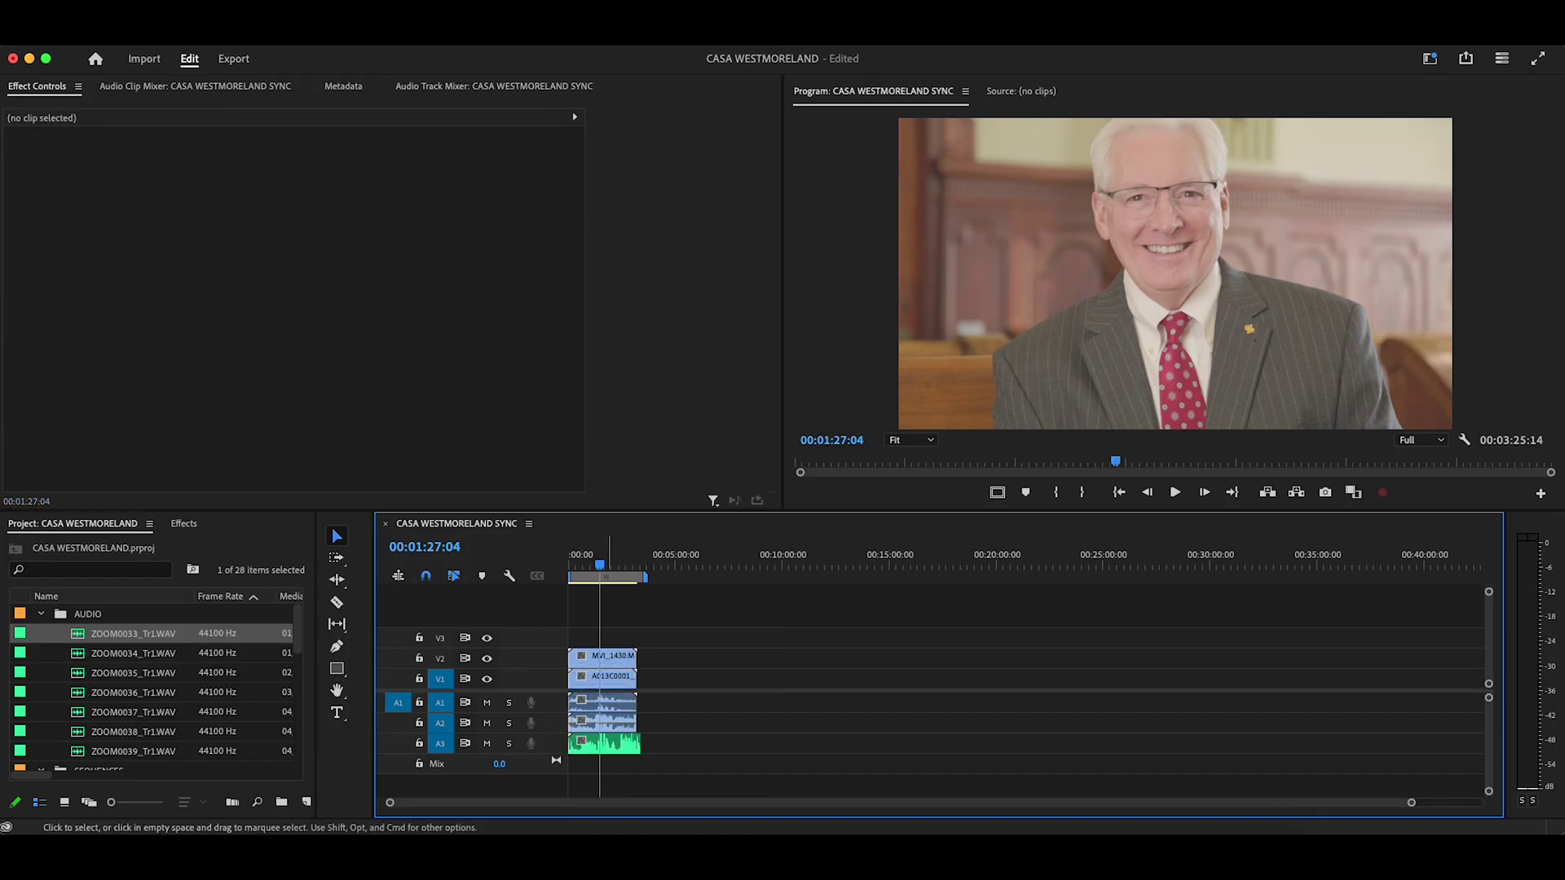
Step: Compare the two camera angles by hiding and showing V2, and play a short stretch of the stacked clips
click(487, 659)
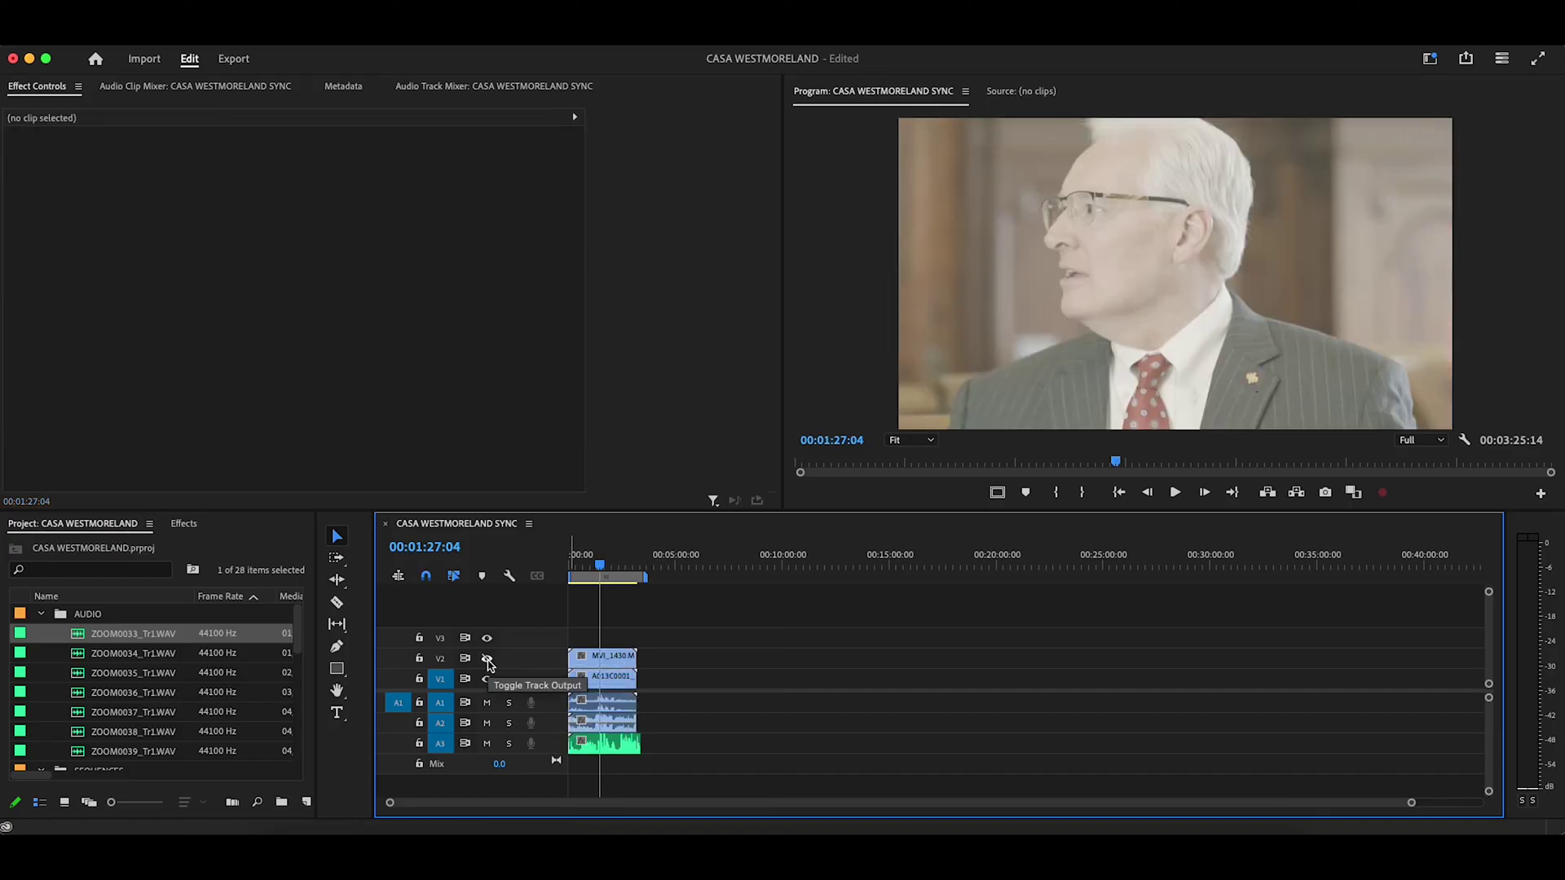
click(487, 659)
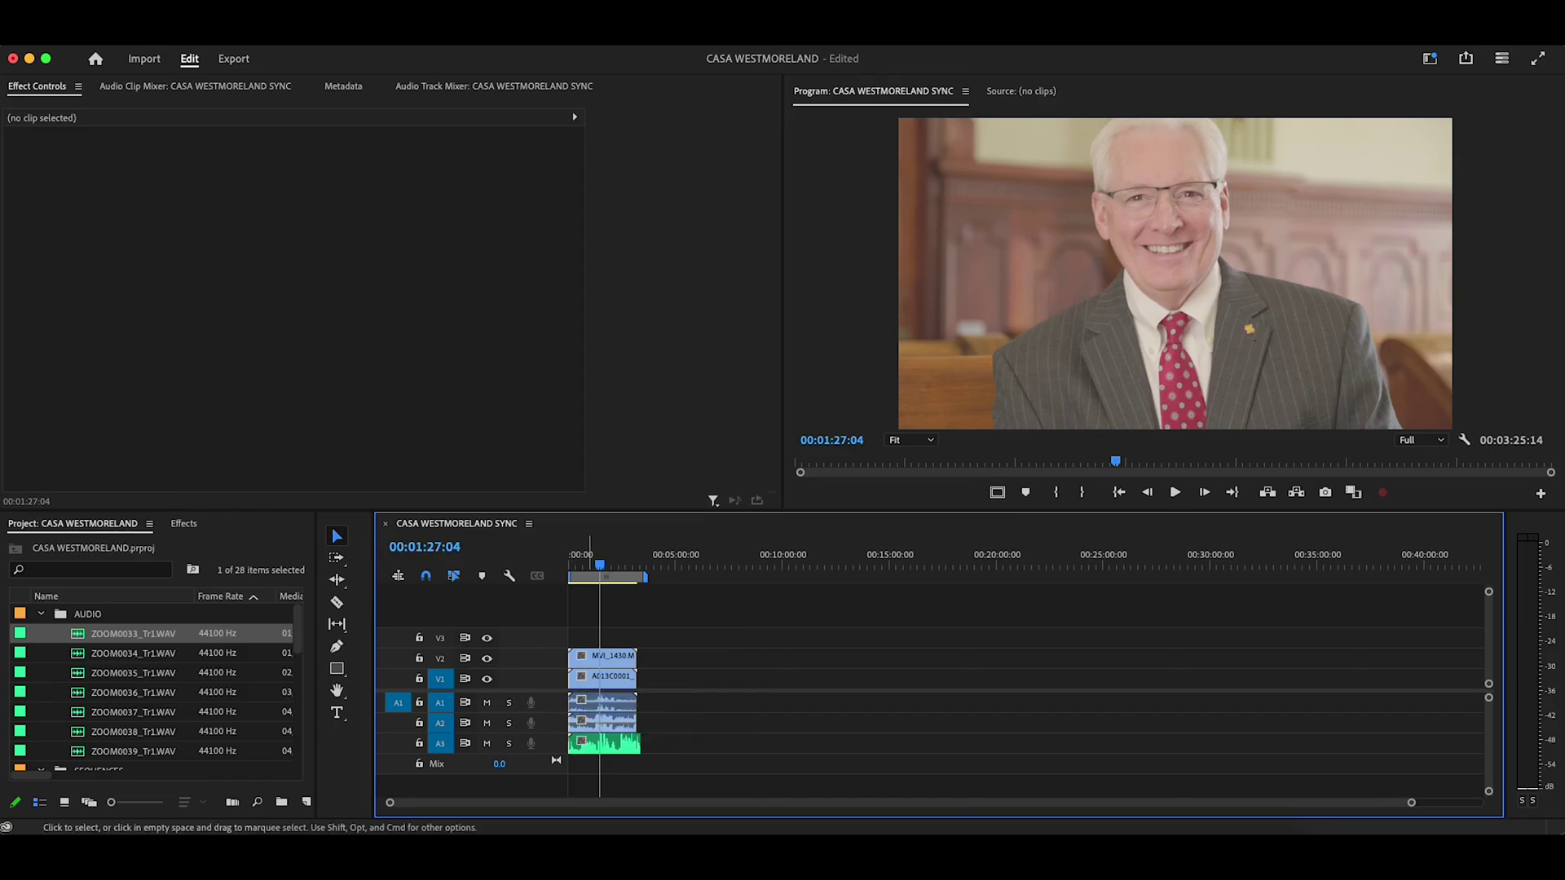
key(space)
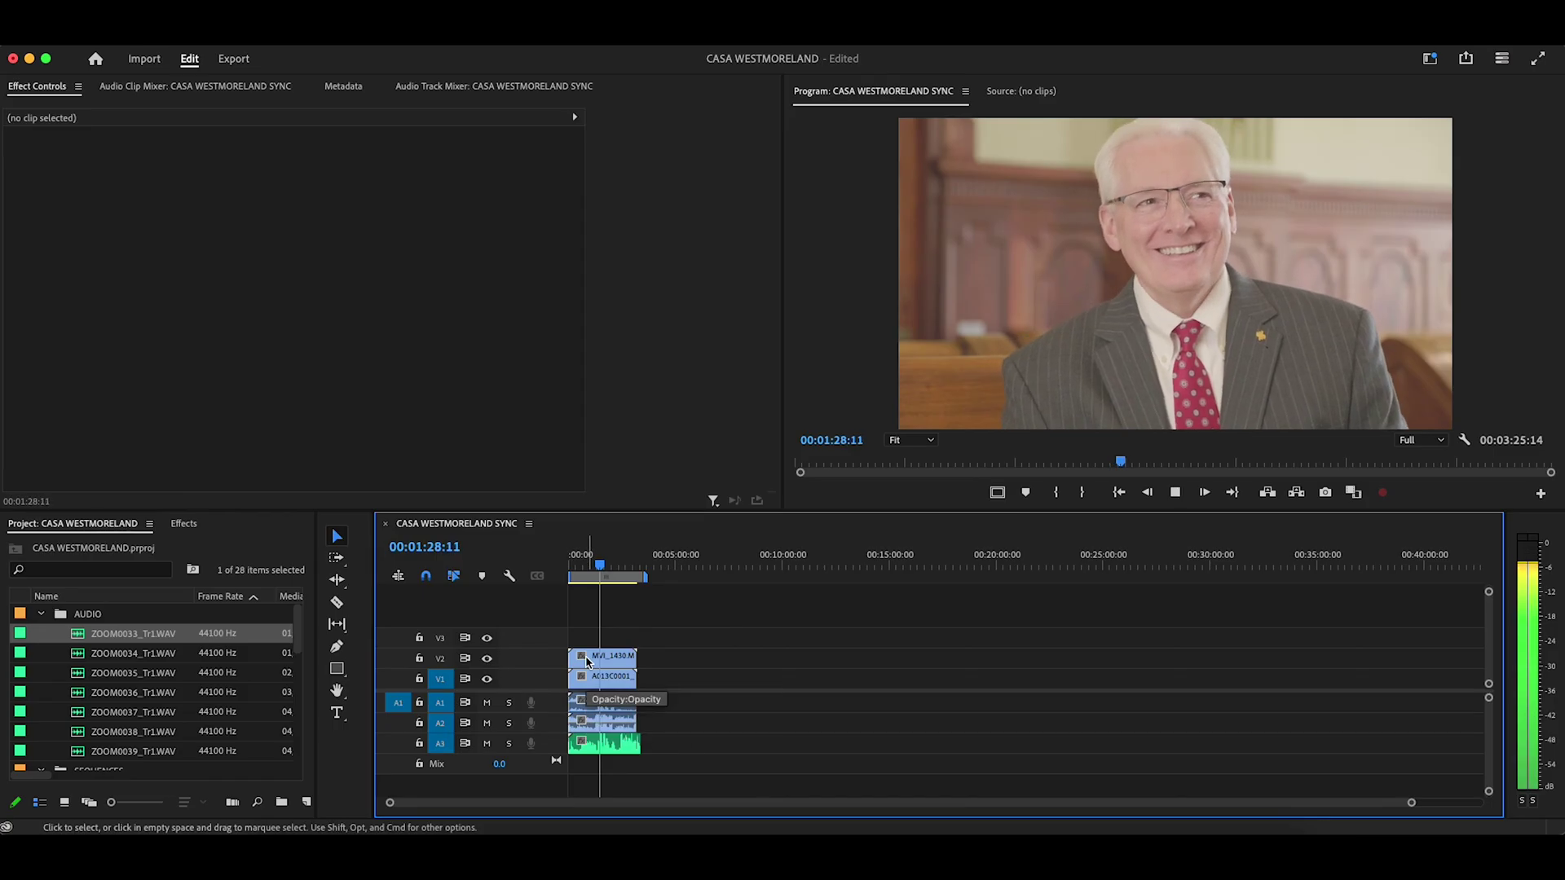
key(space)
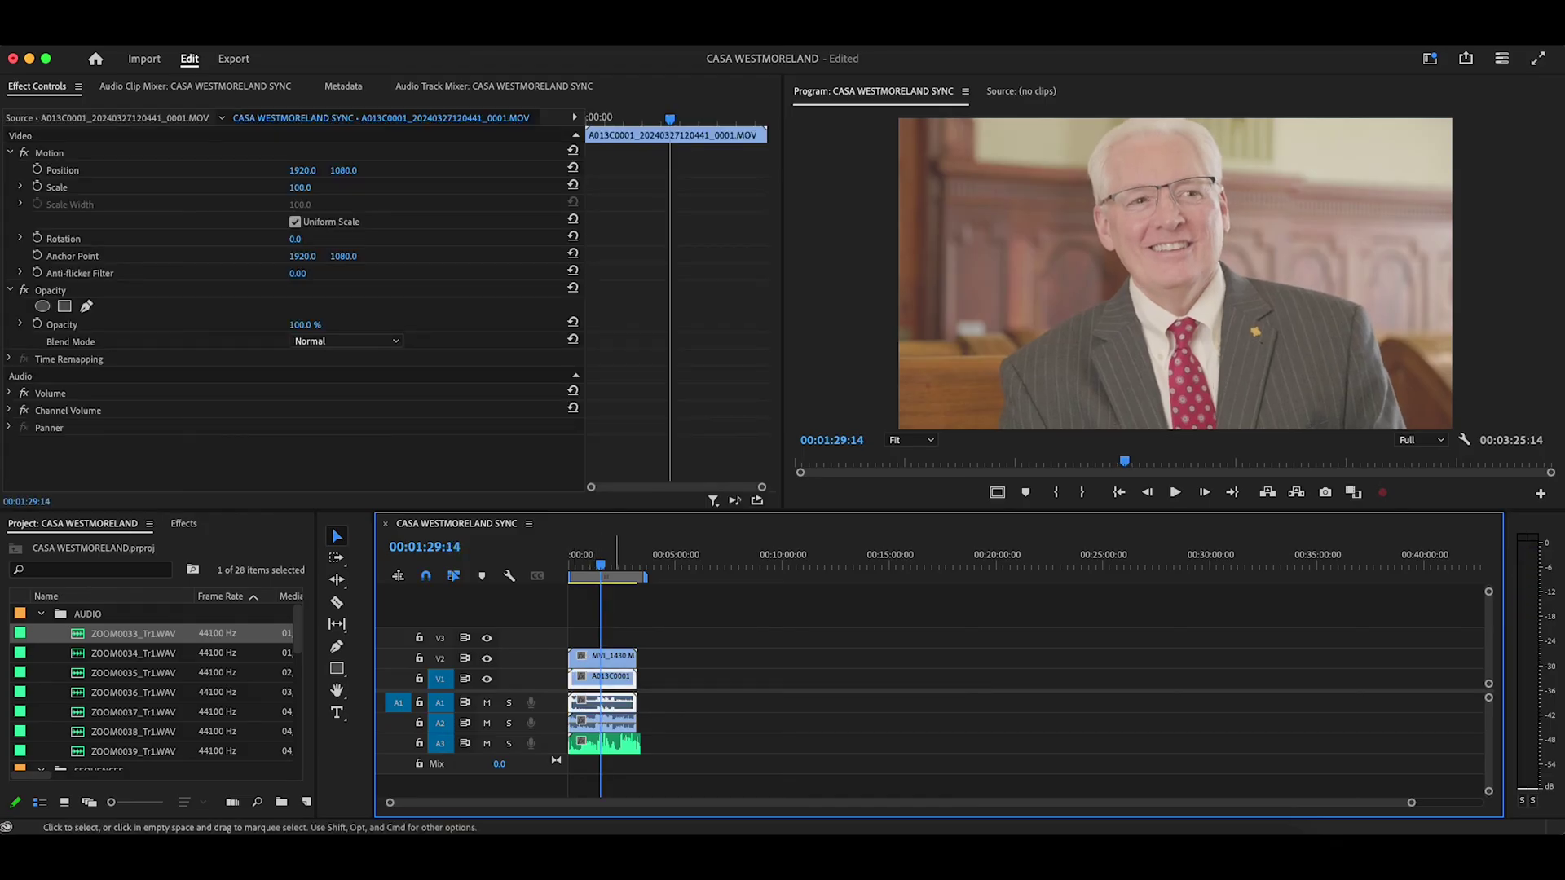
Step: Synchronize both camera clips and the external audio clip by Audio, using track channel 1
key(backslash)
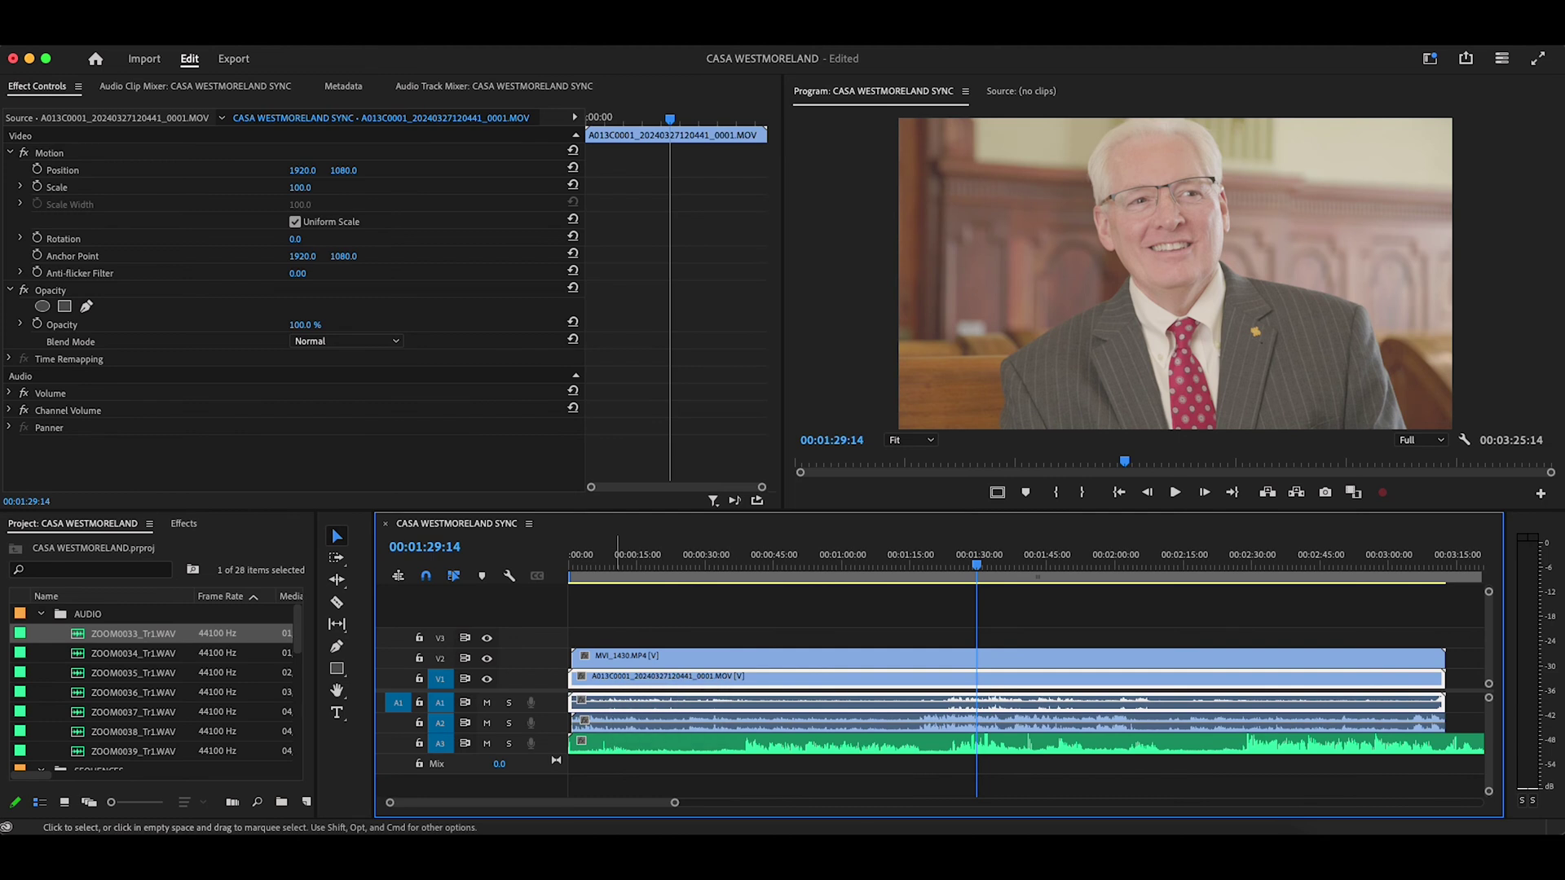
key(minus)
drag(692, 617, 861, 765)
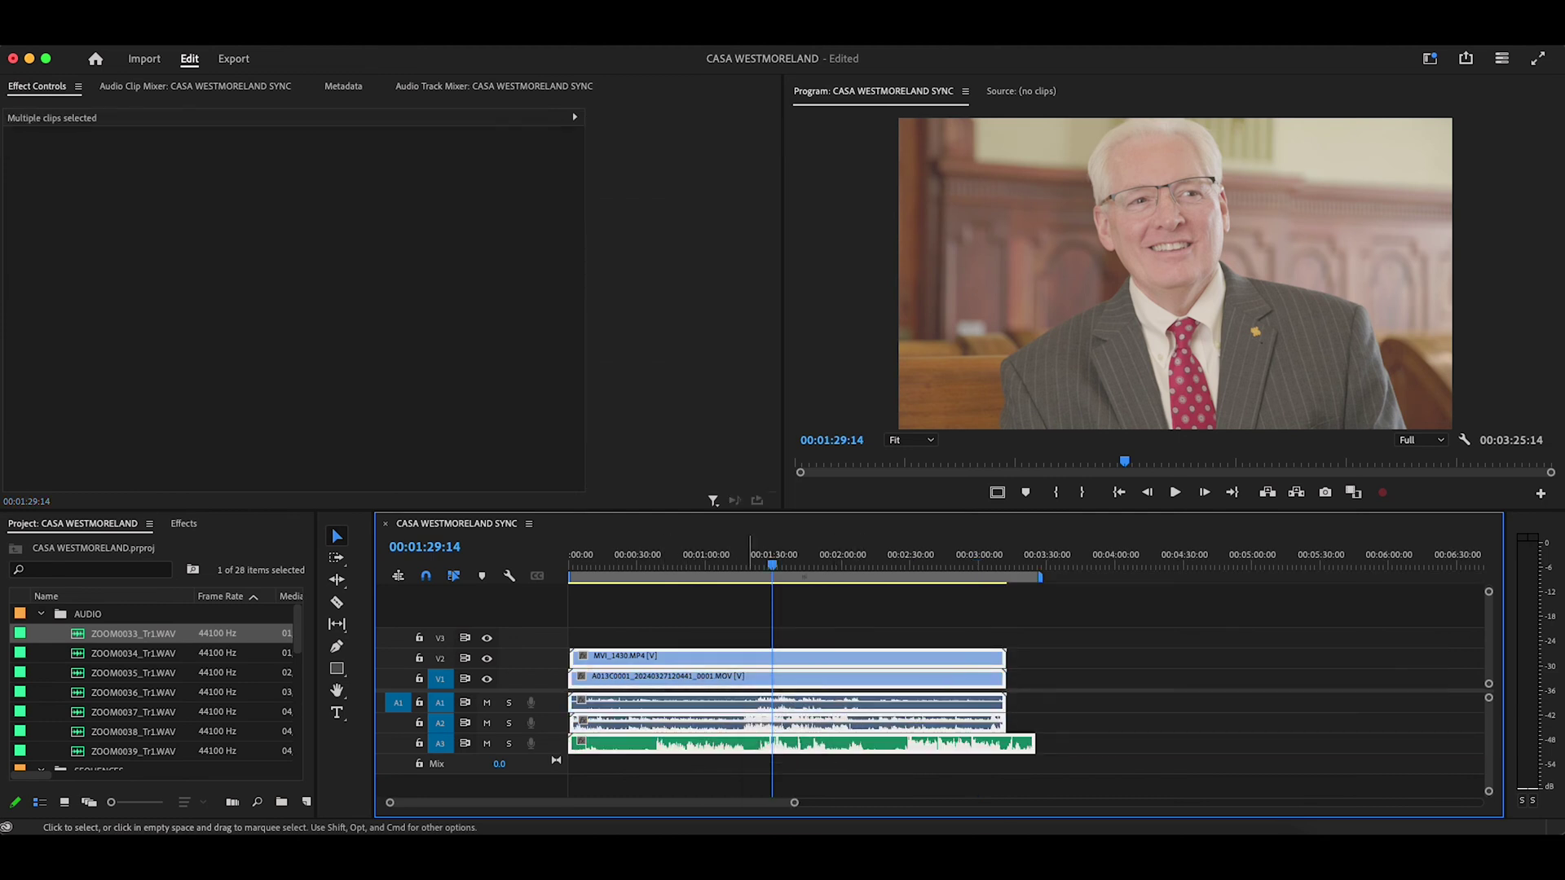
right_click(747, 682)
scroll(873, 768, down, 5)
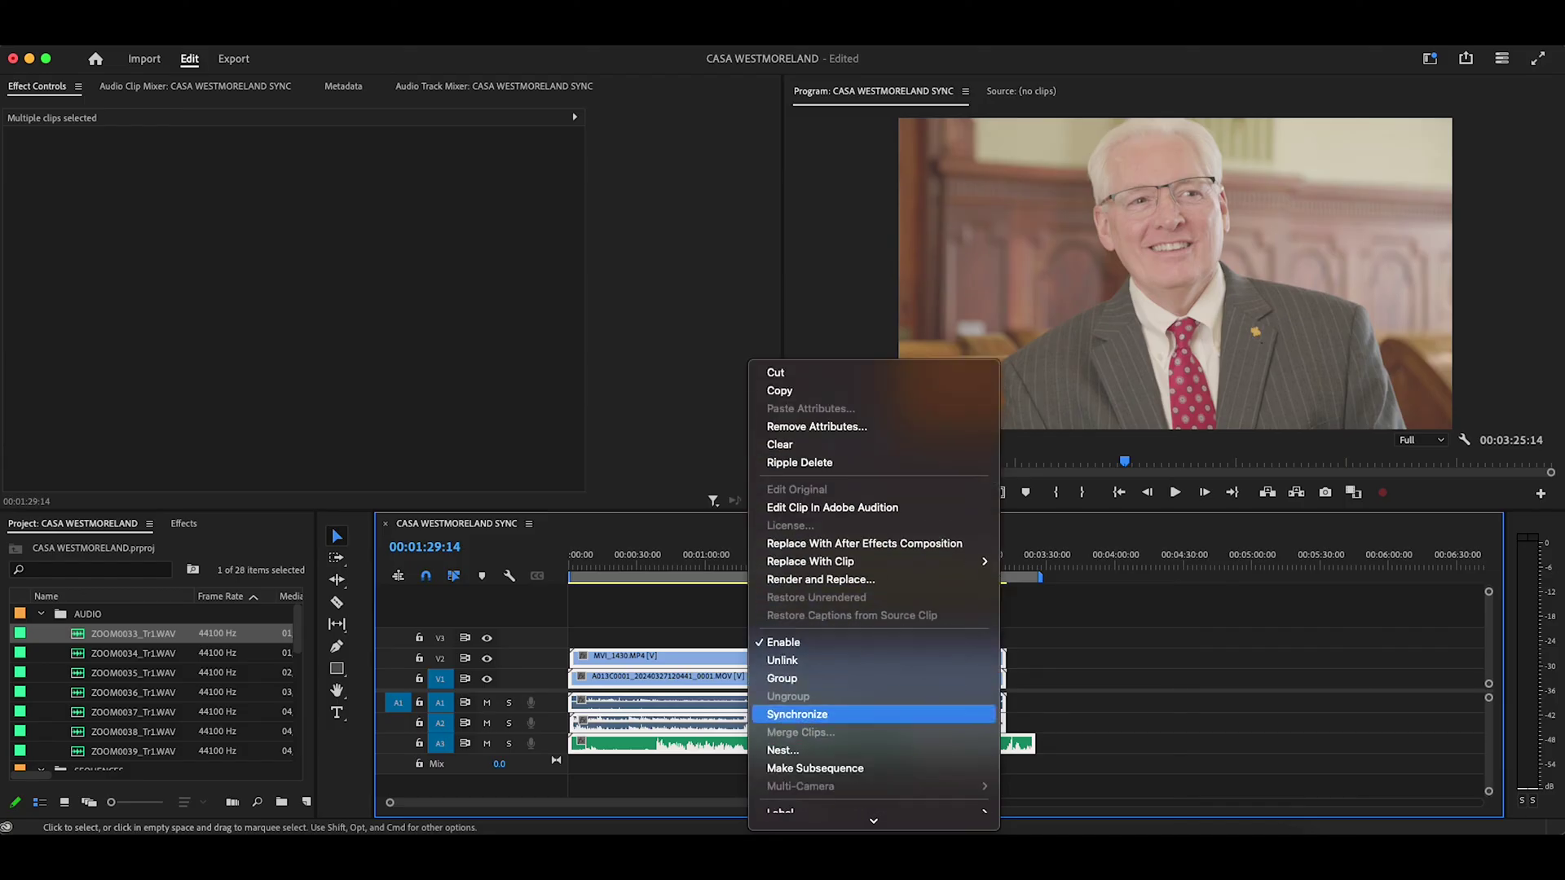
click(825, 715)
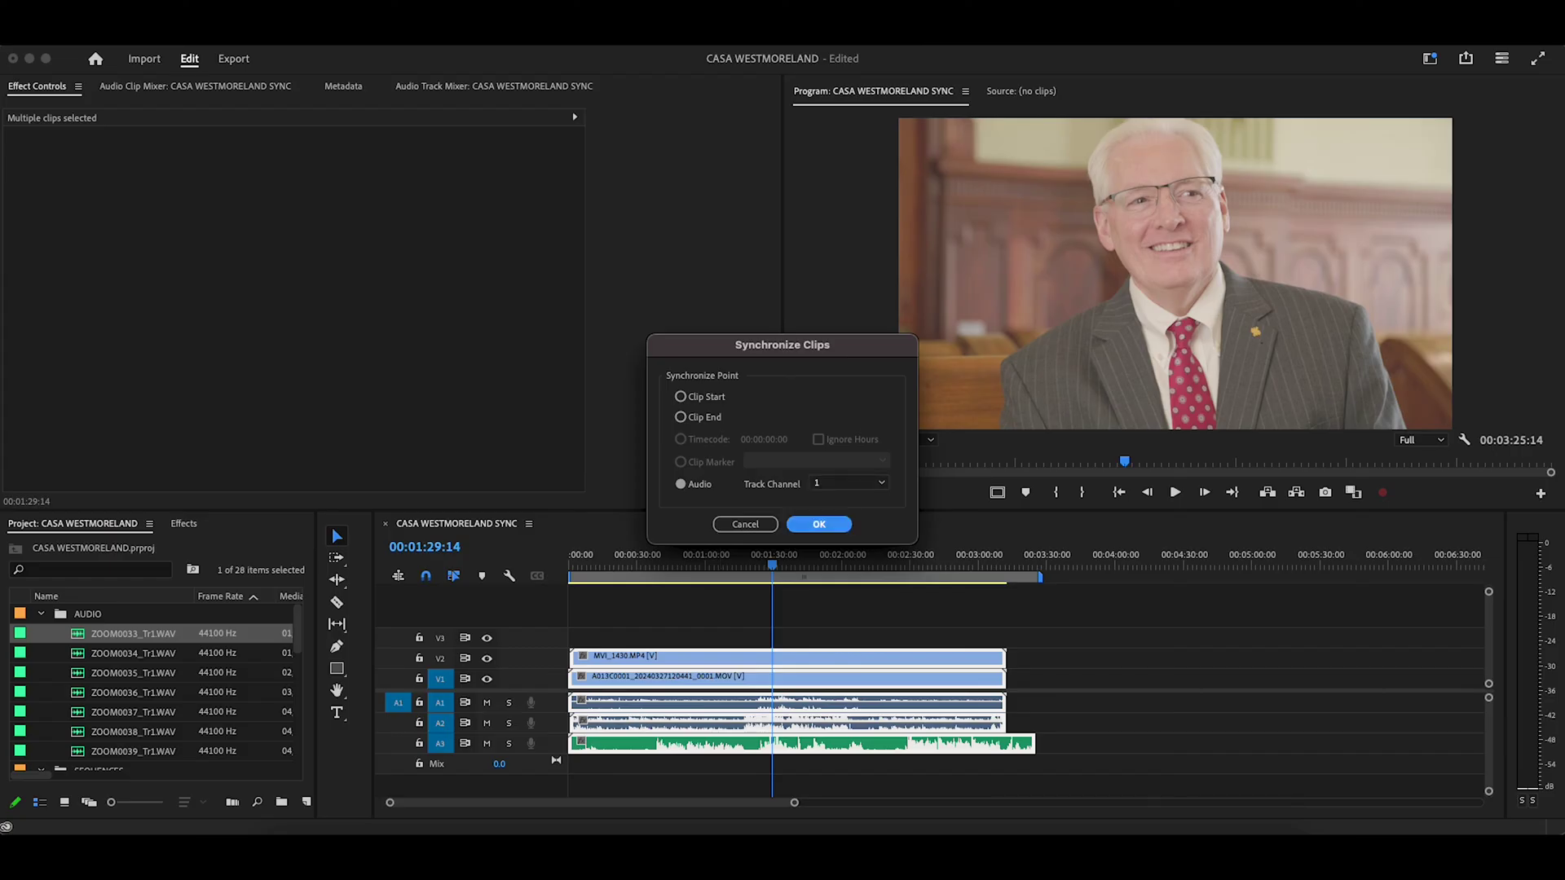
click(820, 524)
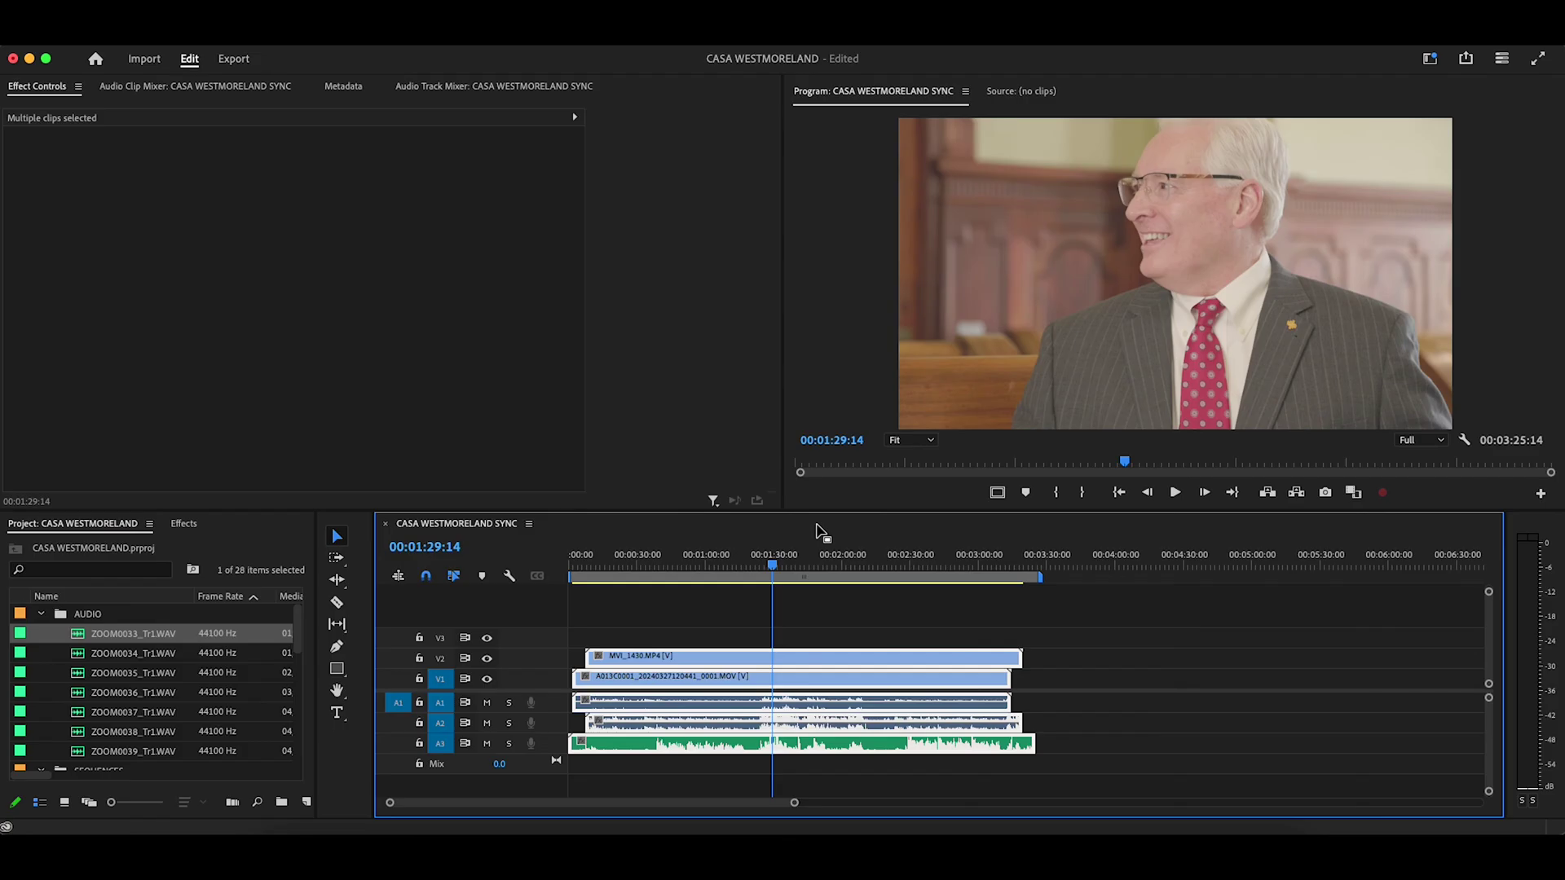
Step: Play the synchronized clips from just before 00:01:30:00 to check the combined audio
click(752, 554)
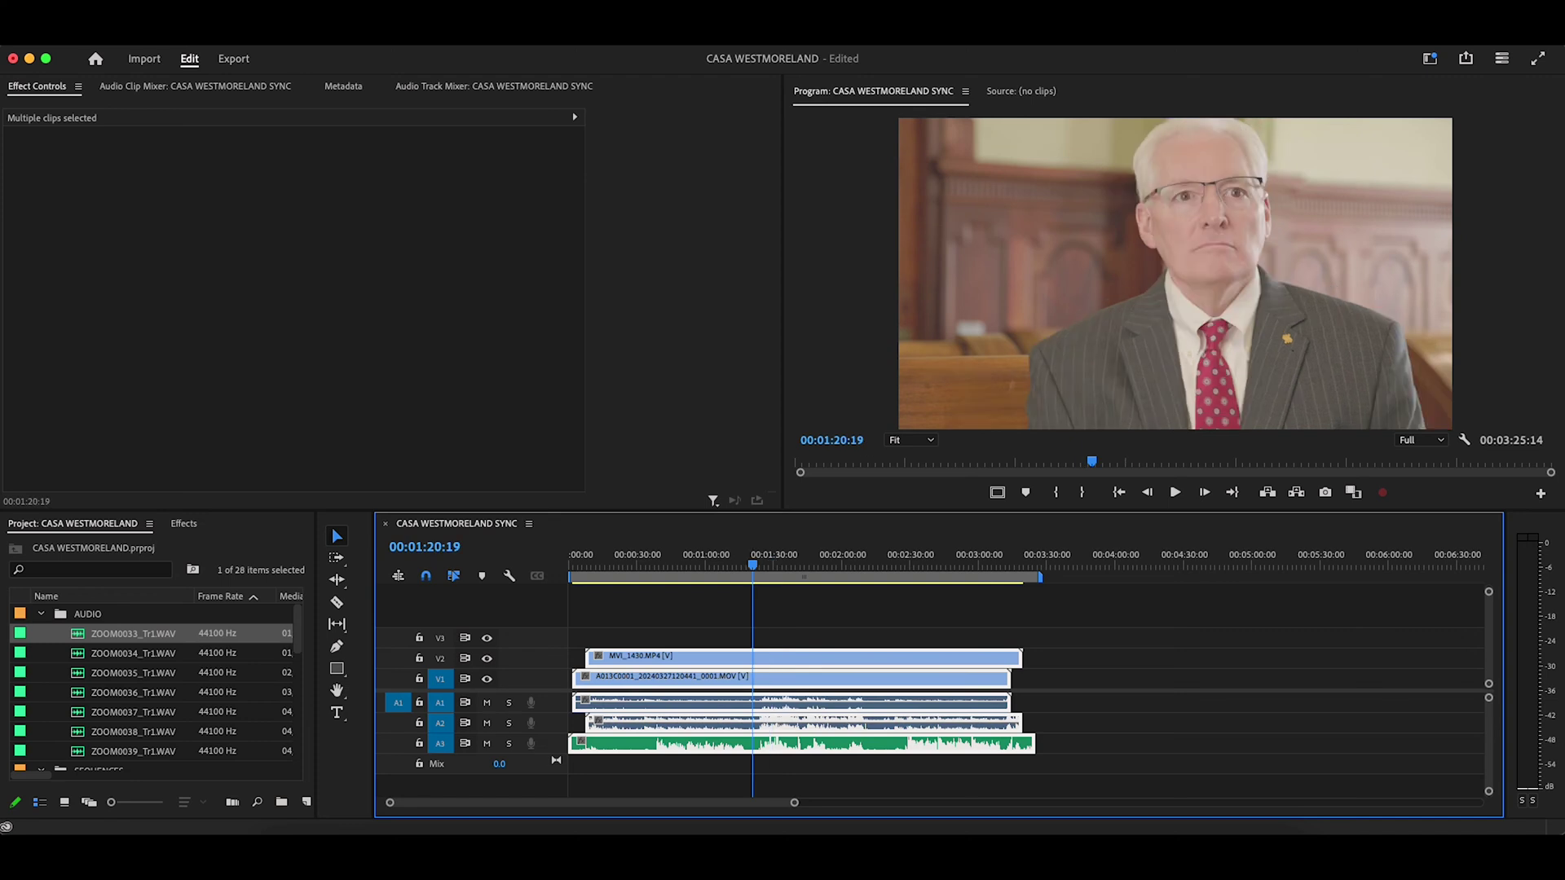
click(767, 554)
key(space)
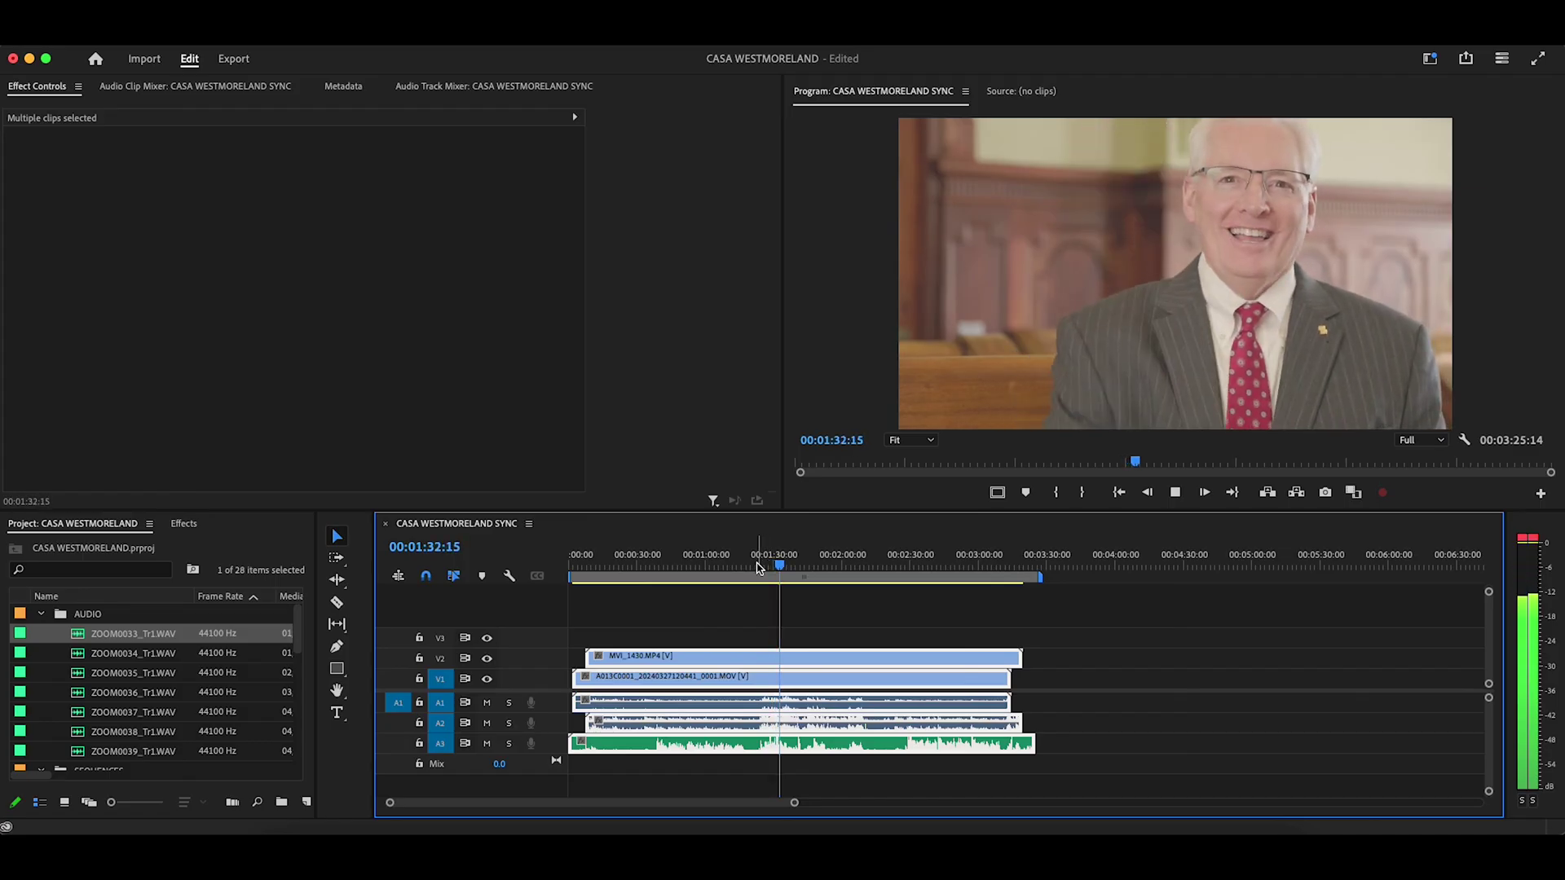
key(space)
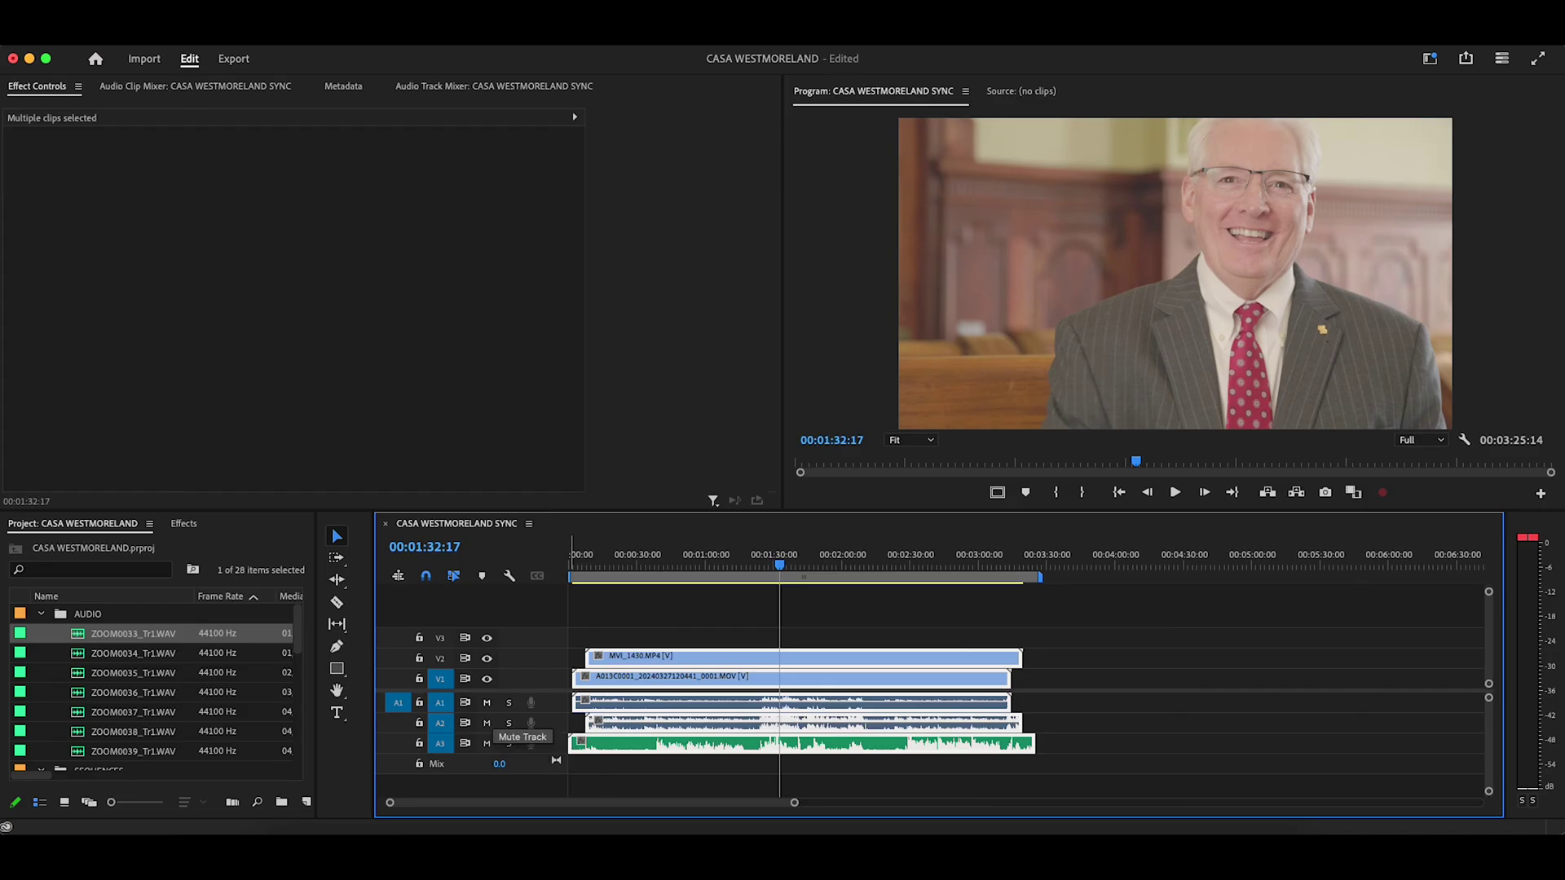
Step: Mute camera audio tracks A1 and A2, and play from 00:01:26:12 with only the external audio
click(488, 704)
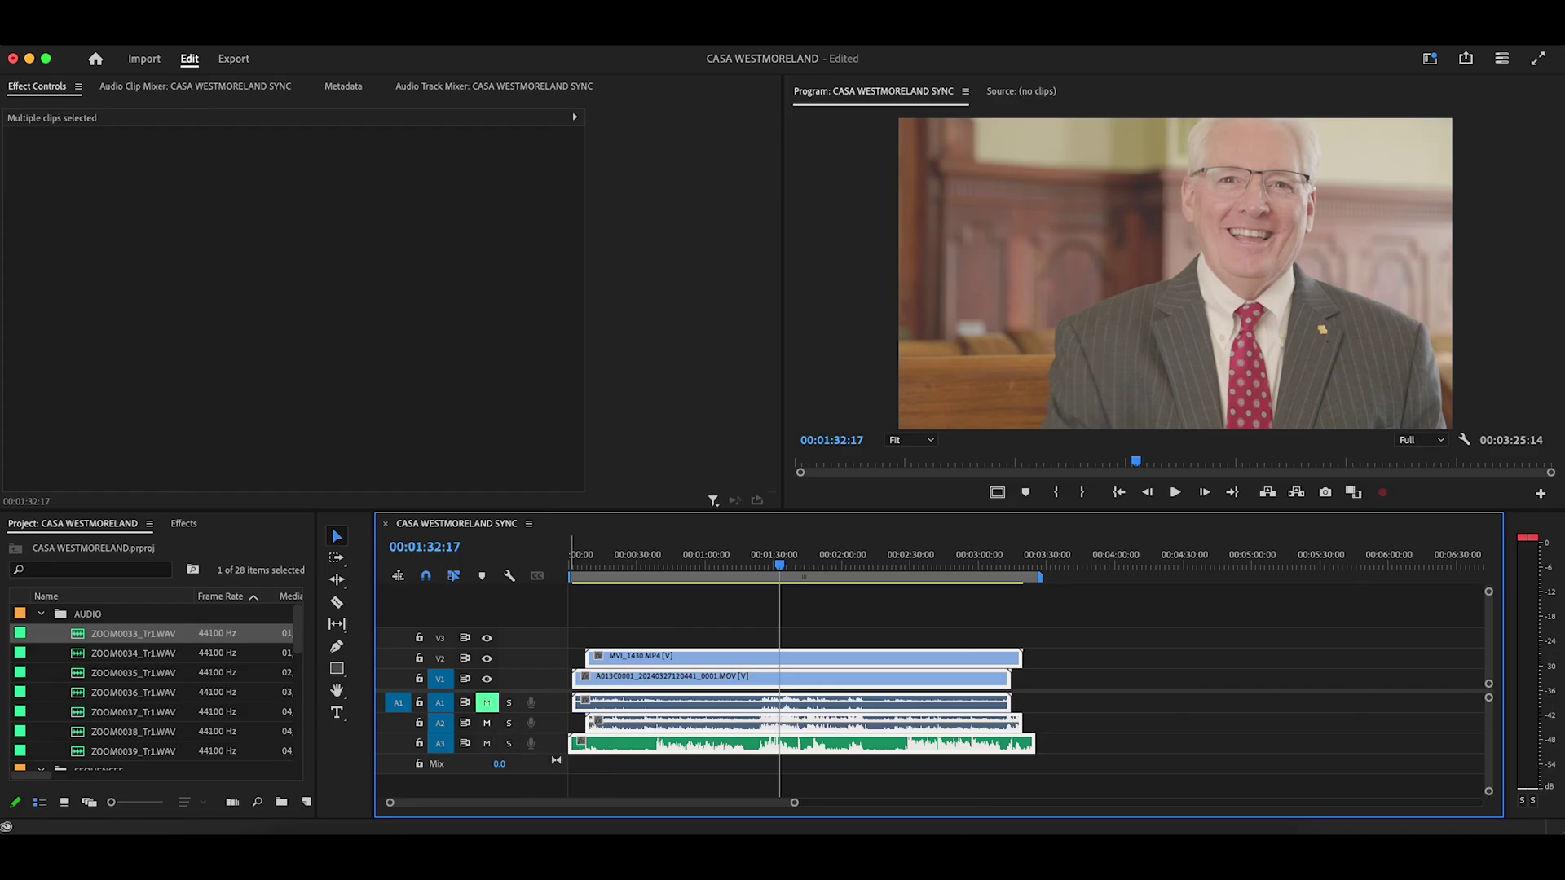
click(486, 723)
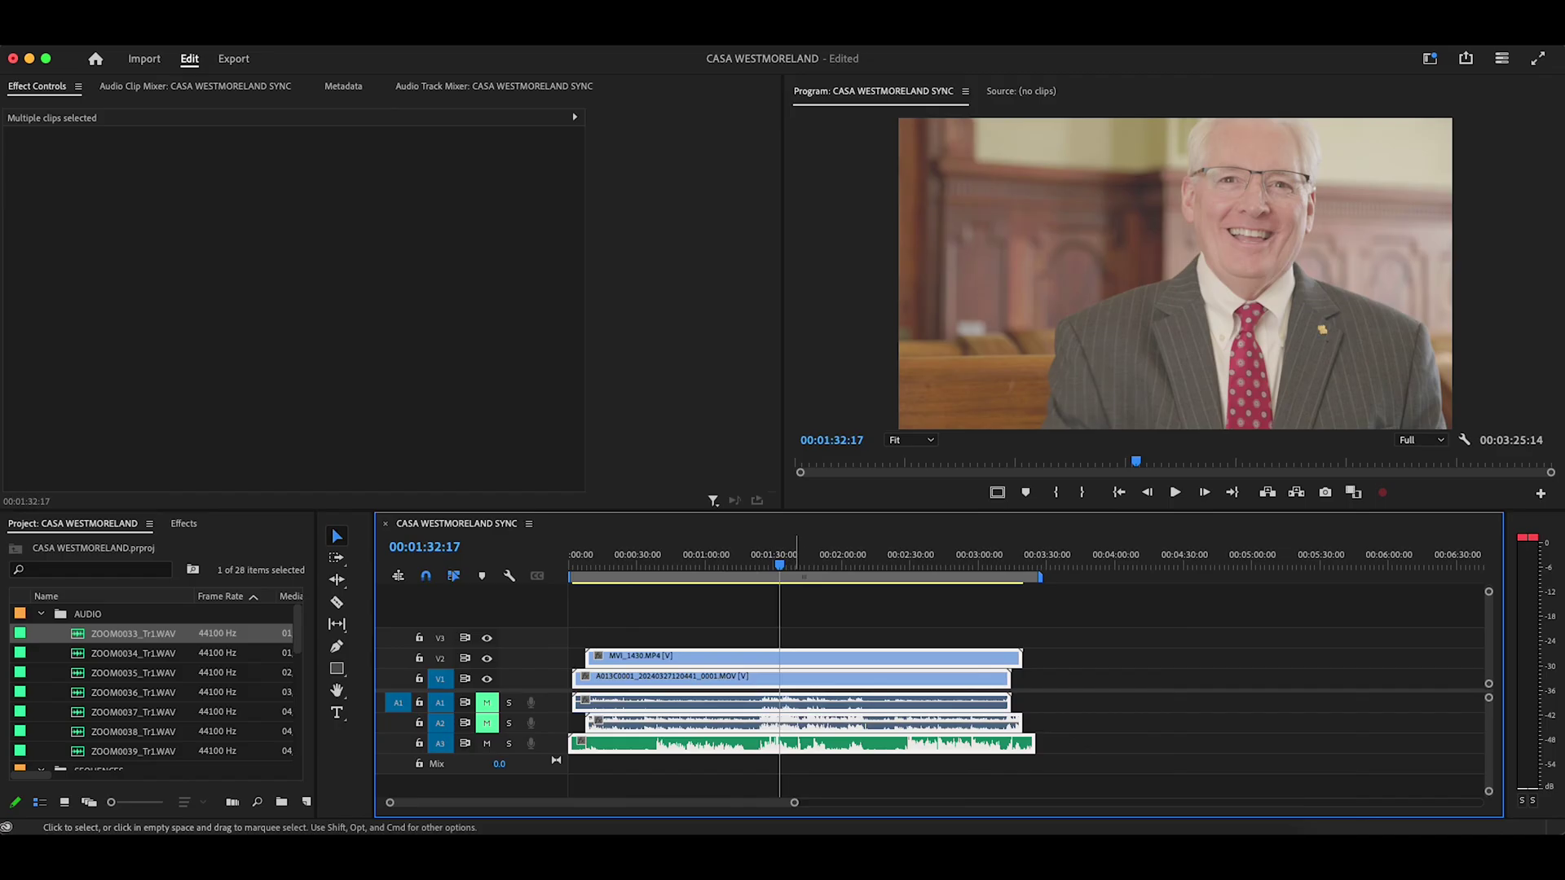
click(766, 566)
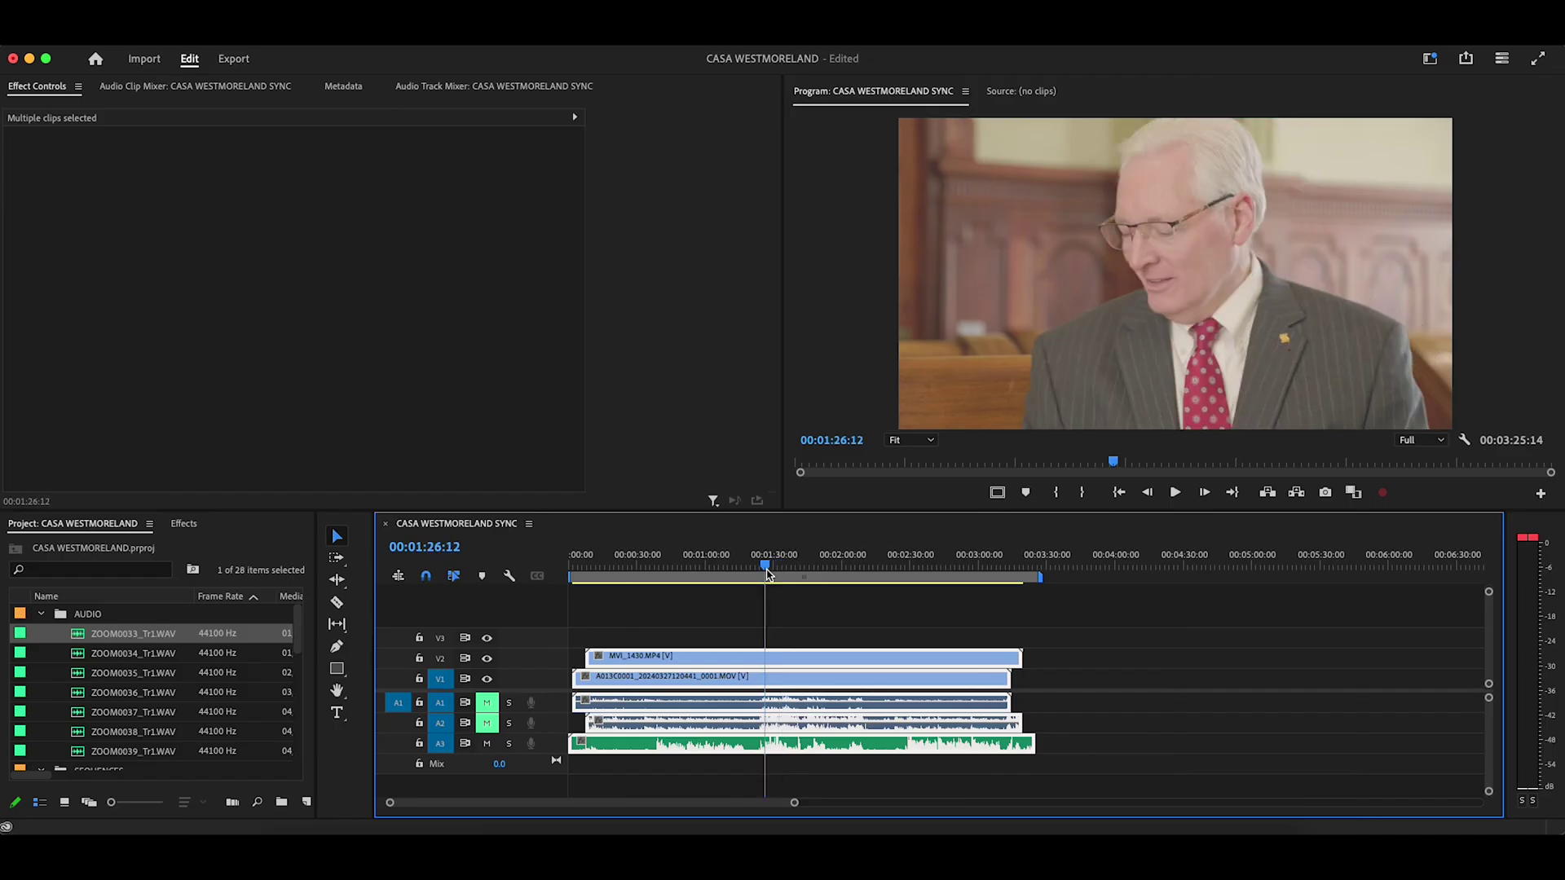
key(space)
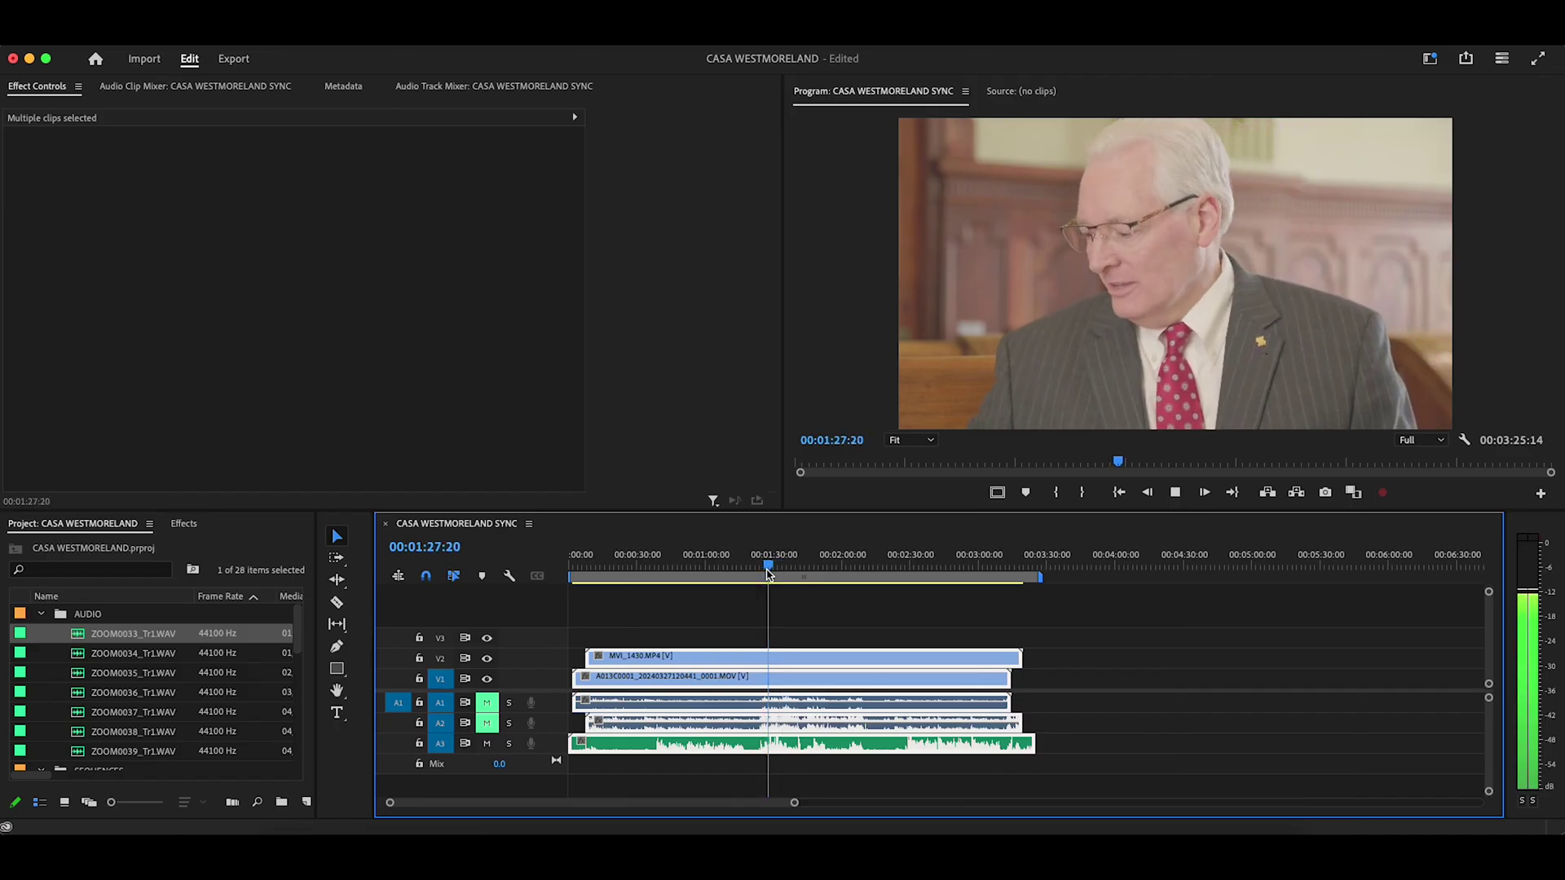